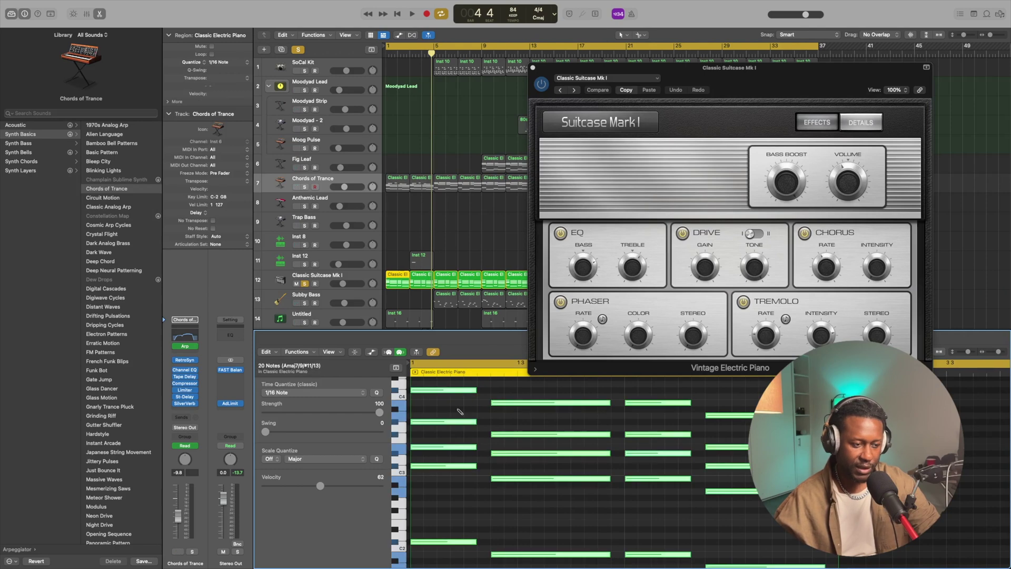
Open the Retro Synth instrument of the Chords of Trance track and solo that track in place of Classic Suitcase Mk I.
left_click(326, 186)
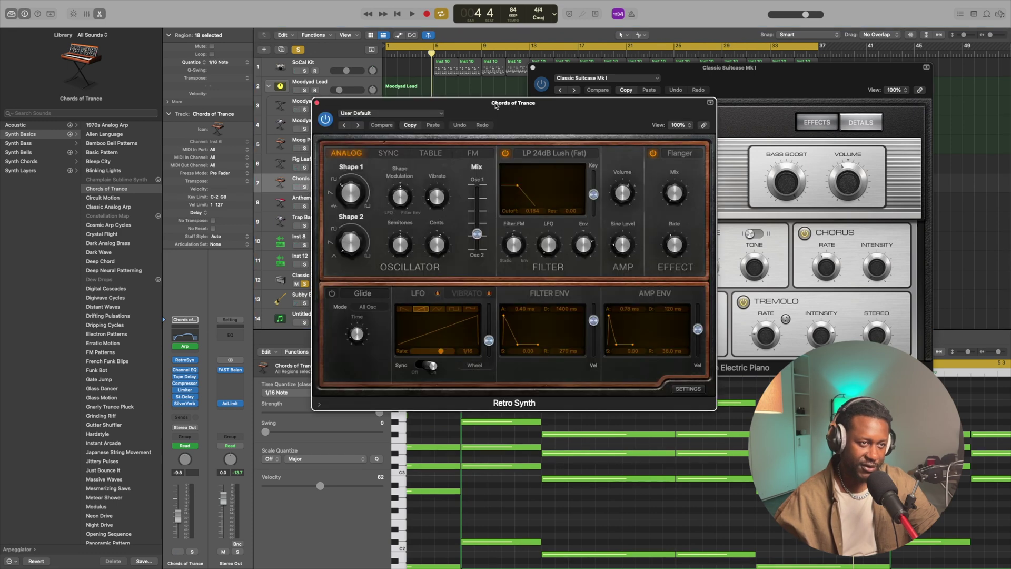
left_click_drag(495, 106, 795, 61)
left_click(345, 124)
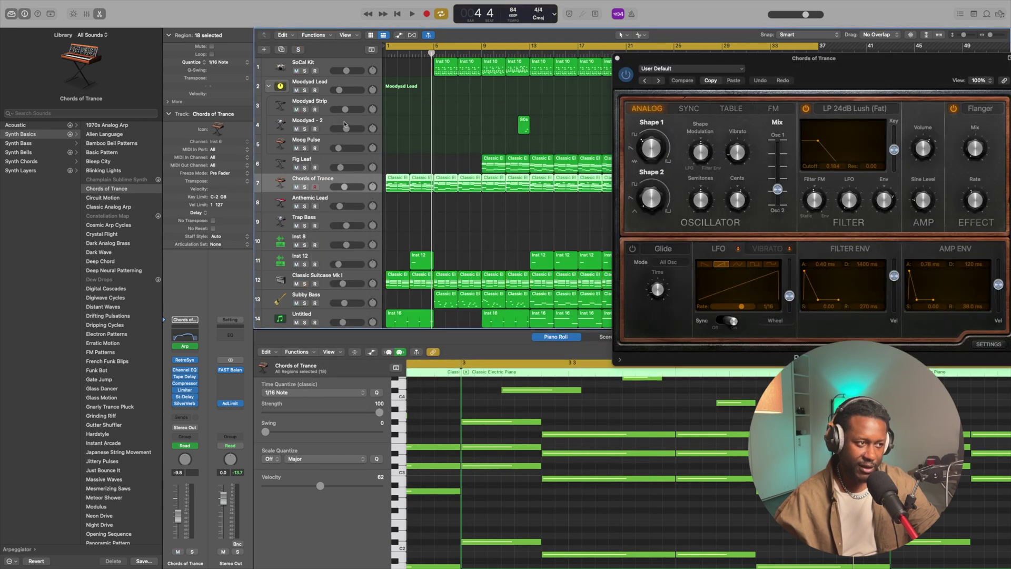
left_click(305, 186)
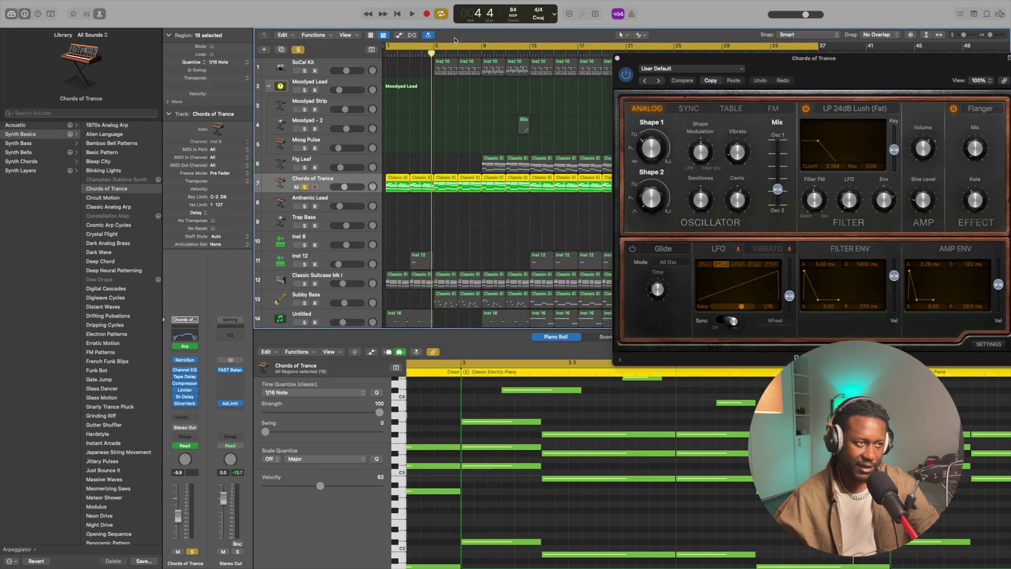
Set the cycle range to the first four bars and play back the soloed Chords of Trance track.
left_click(436, 46)
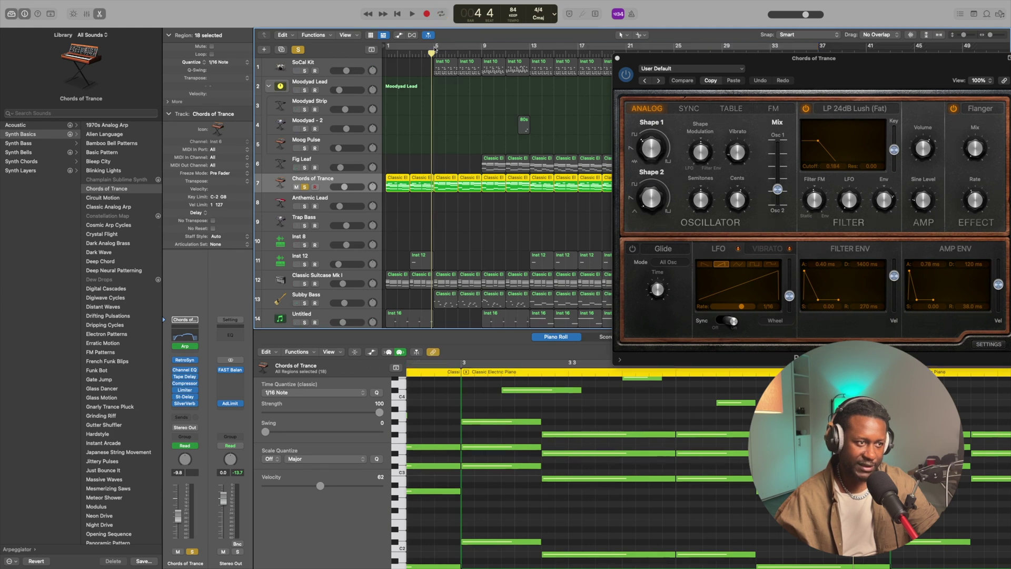
left_click(435, 48)
key("space")
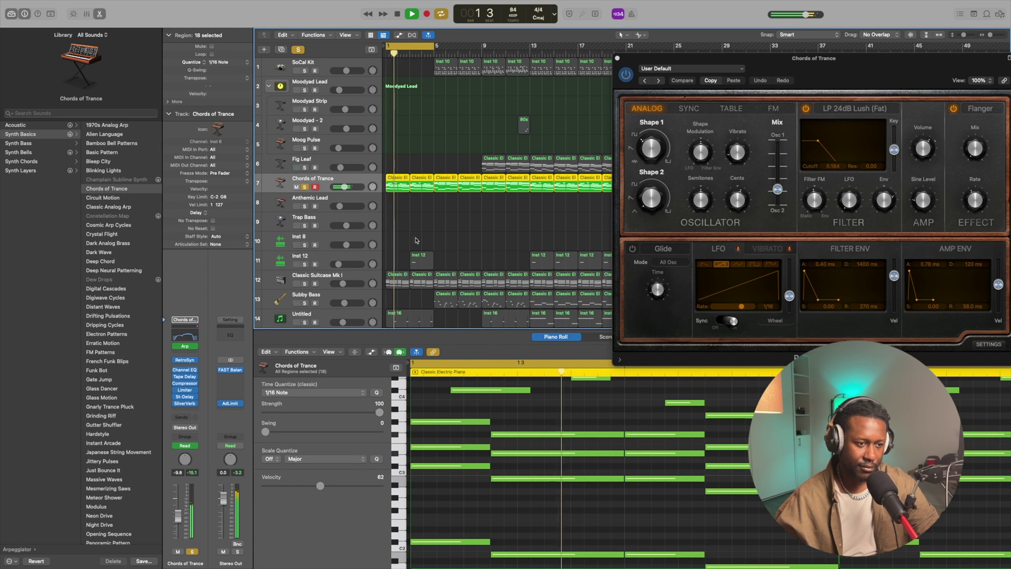
left_click_drag(783, 64, 544, 81)
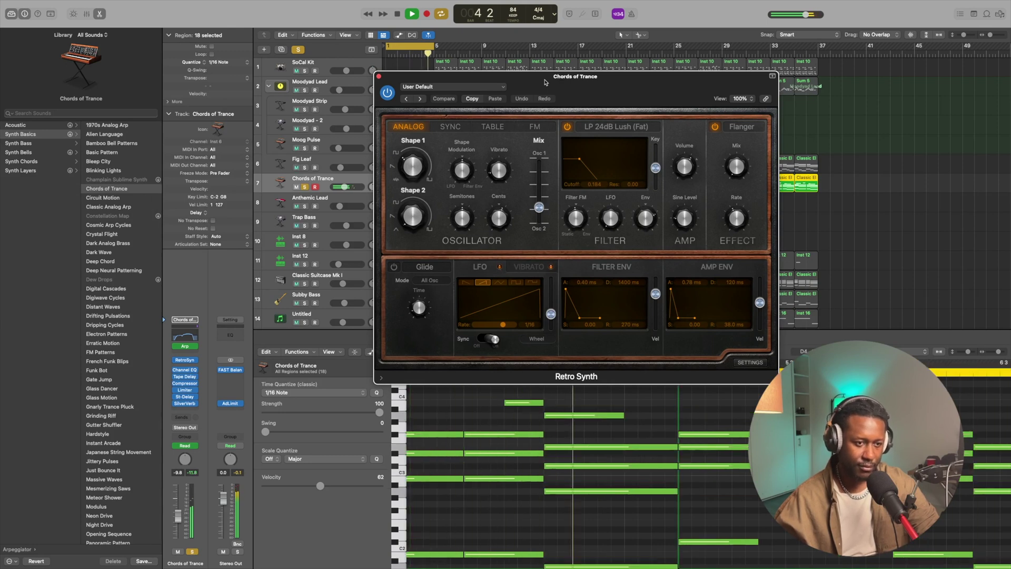
key("space")
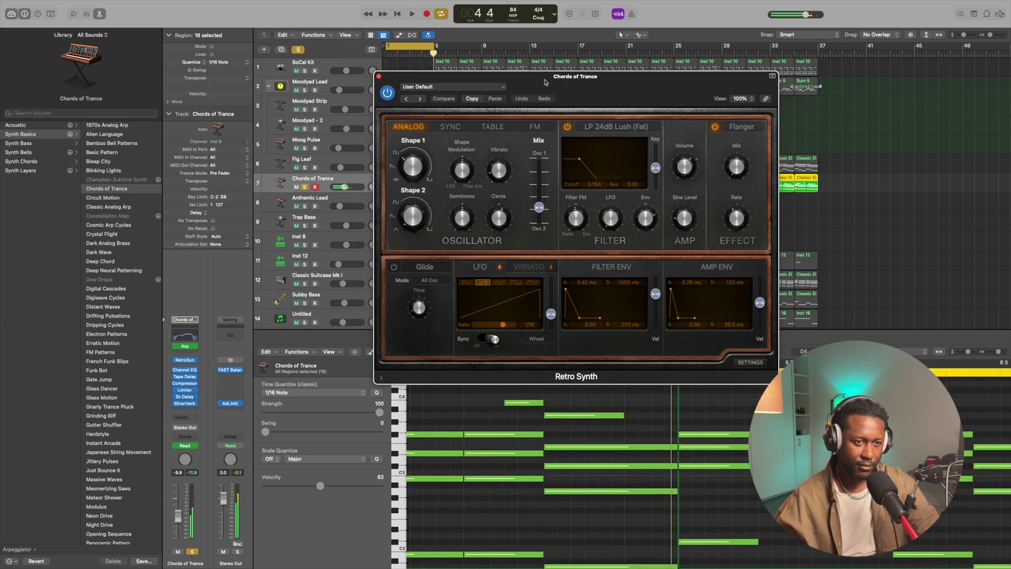
Solo Classic Suitcase Mk I together with Chords of Trance and play the cycled section.
left_click_drag(545, 81, 731, 77)
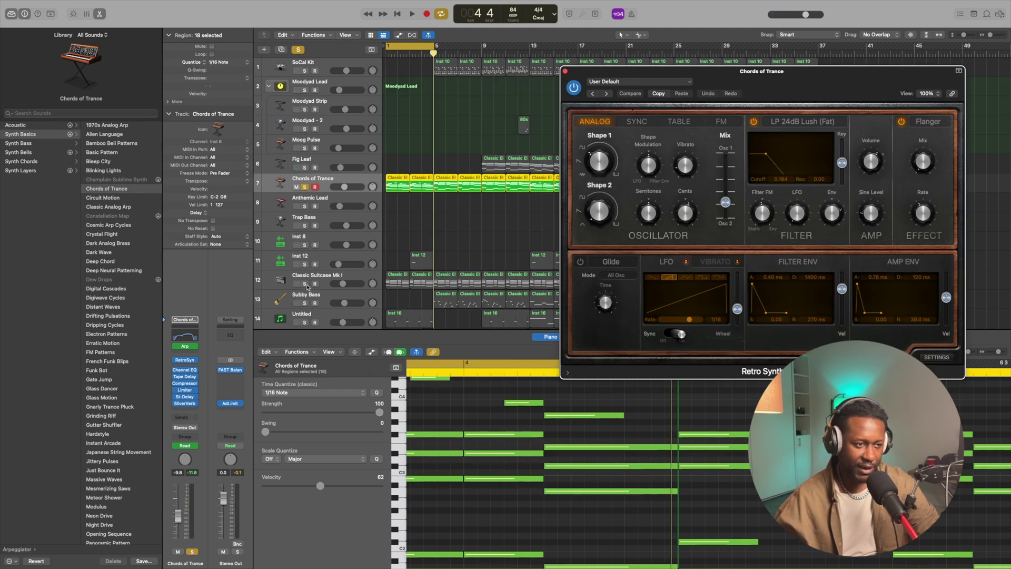
left_click(305, 285)
key("space")
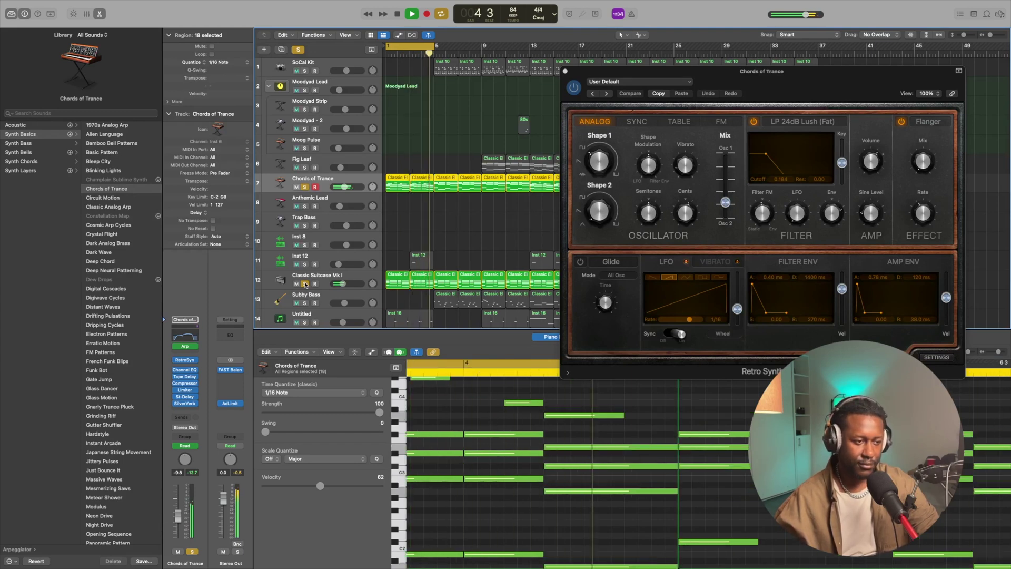
key("space")
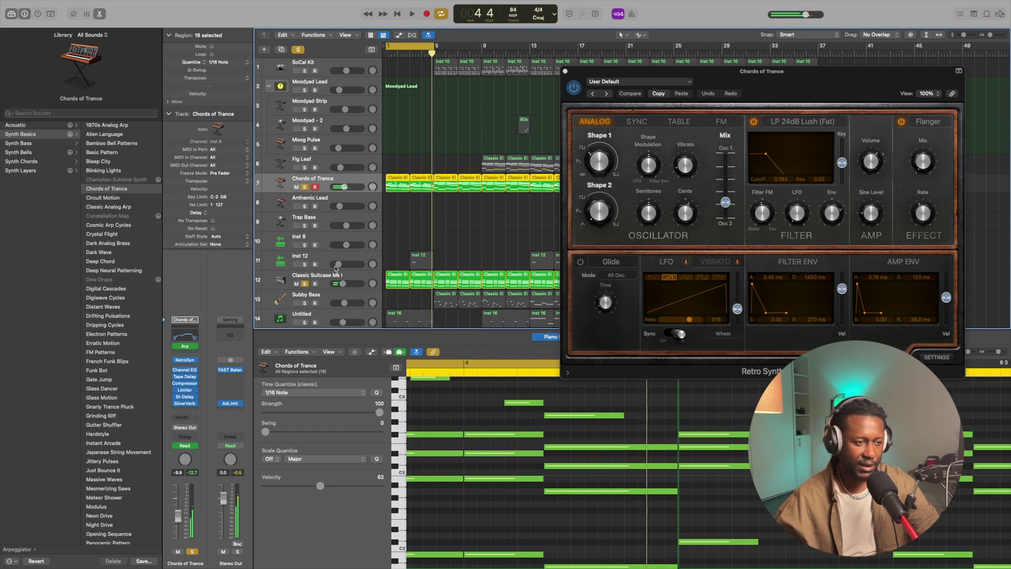
Set the cycle range to start at bar 13 and end at bar 15, with the synth window moved aside.
scroll(441, 223, "down", 2)
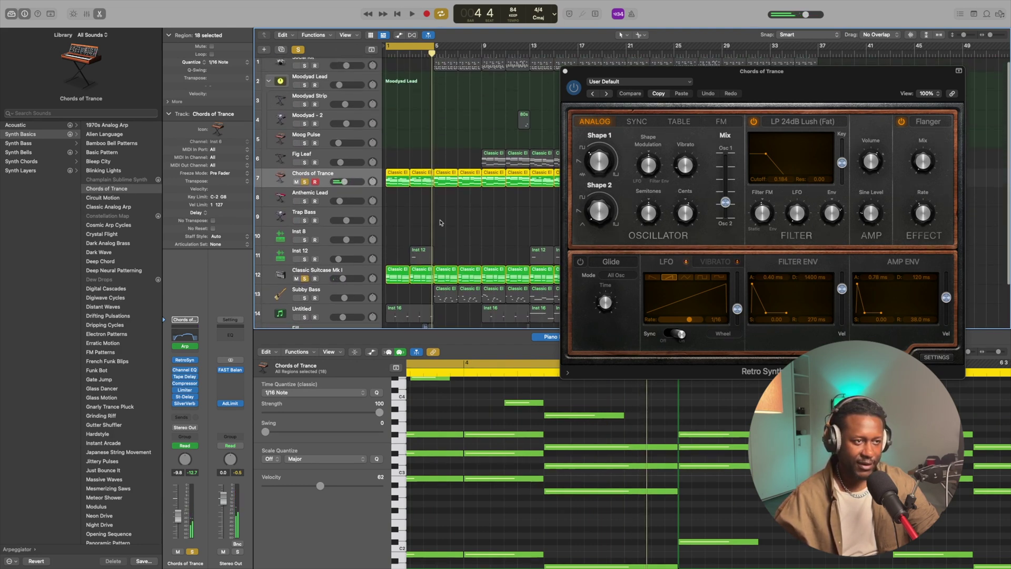
left_click_drag(602, 74, 766, 140)
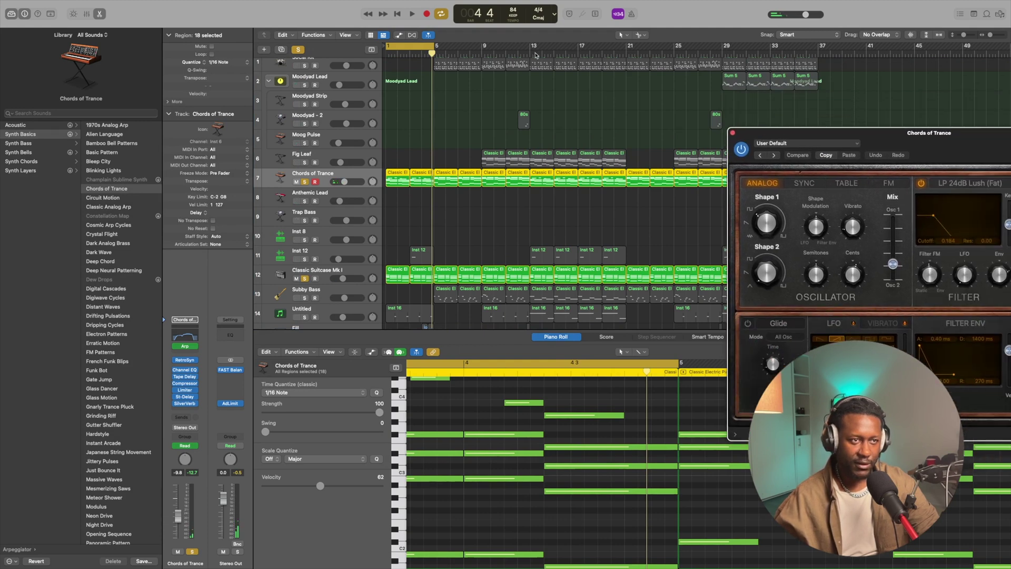
scroll(543, 106, "right", 3)
scroll(563, 174, "down", 3)
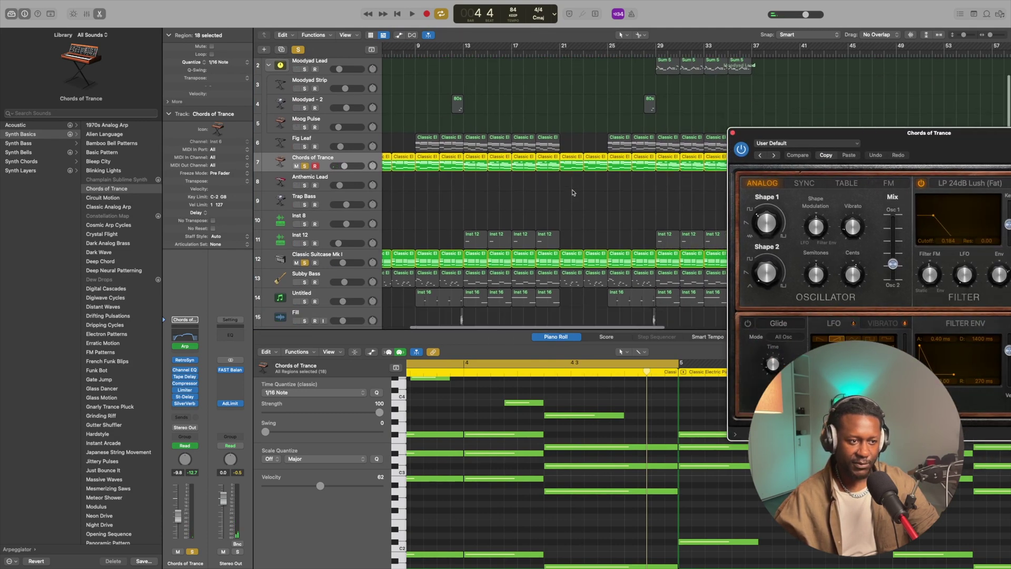
scroll(572, 192, "up", 3)
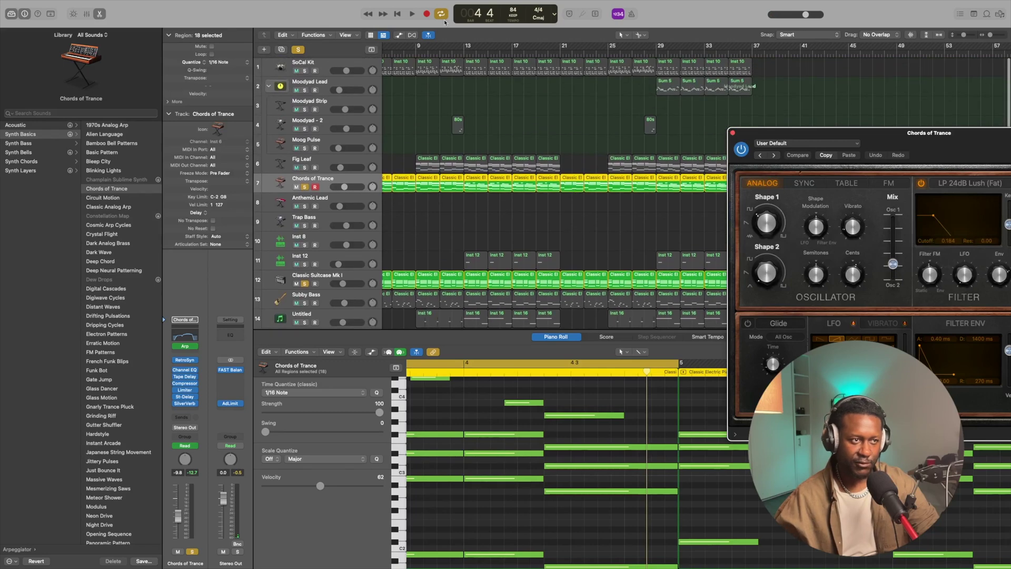
left_click(490, 53)
scroll(299, 109, "down", 2)
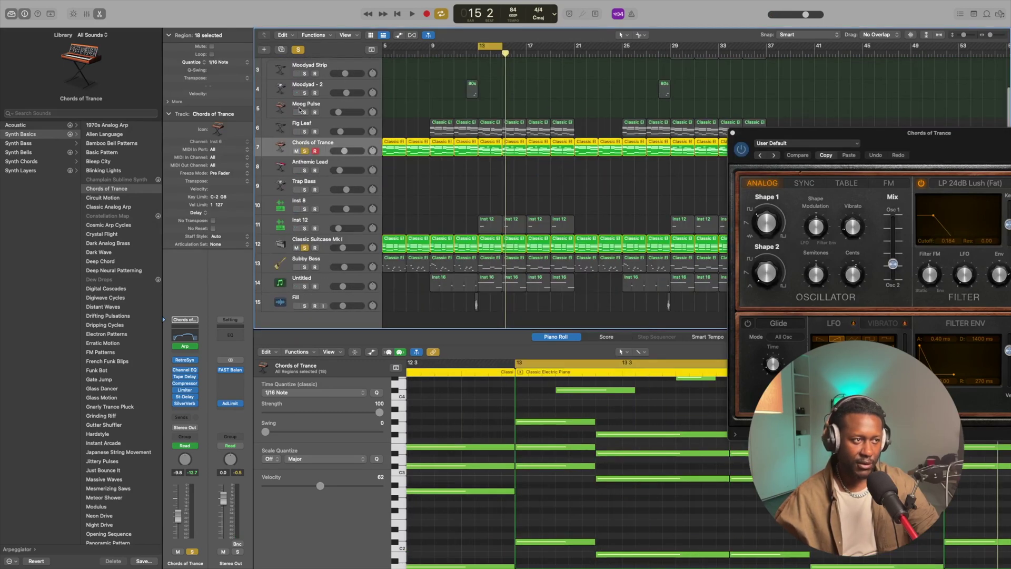
Select and solo the Fig Leaf track, and turn off solo on Chords of Trance and Classic Suitcase Mk I.
left_click(325, 127)
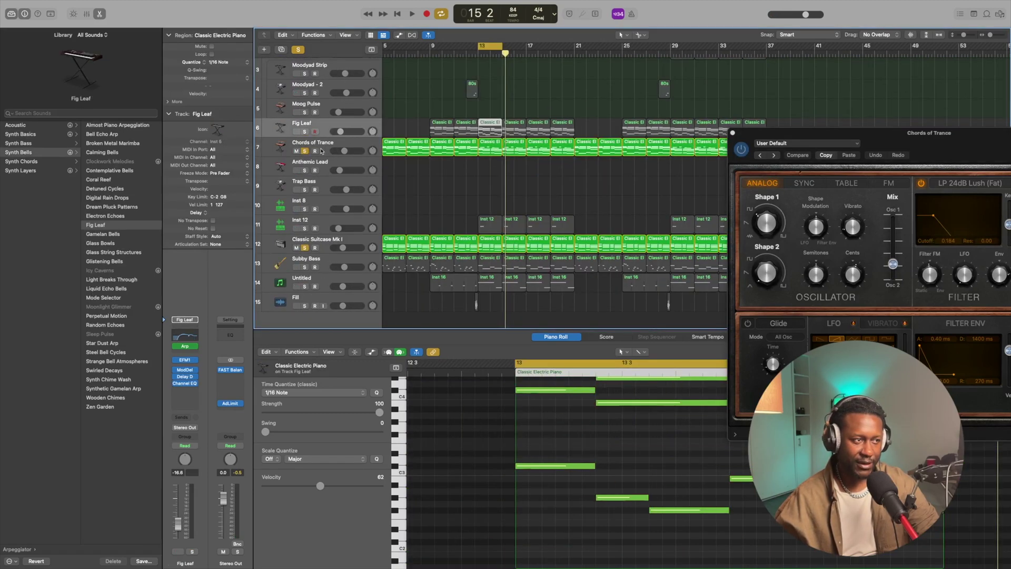
left_click(304, 131)
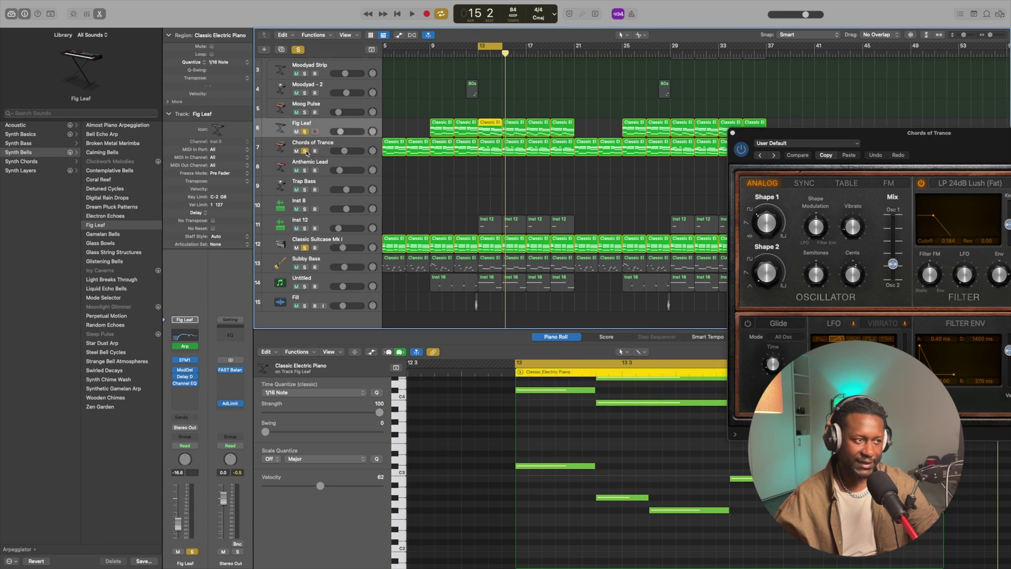
left_click(304, 151)
left_click(304, 247)
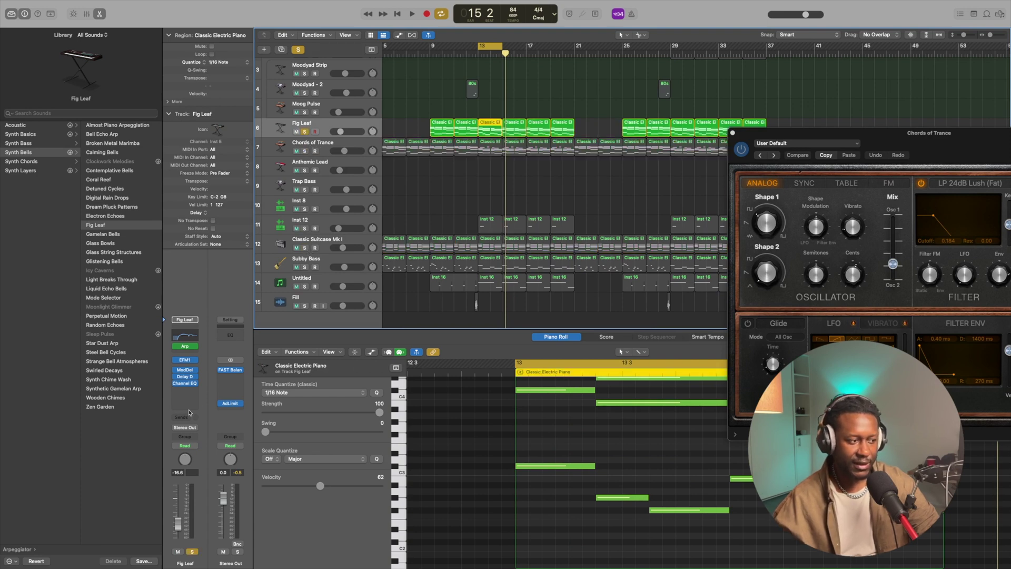
Open Fig Leaf's EFM1 instrument, place its window clear of the track headers, and play the cycled bars.
left_click(186, 361)
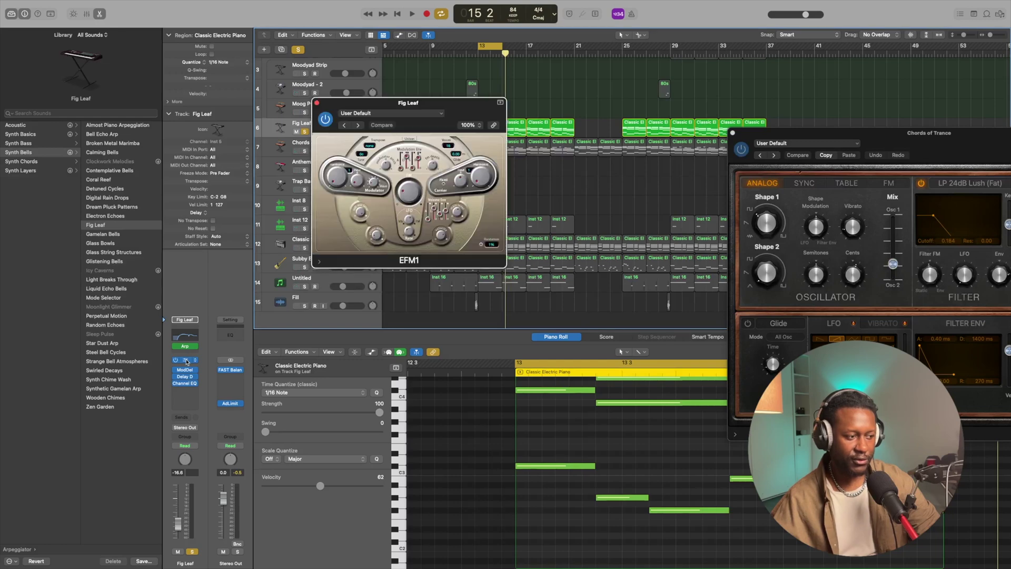
left_click_drag(391, 105, 626, 98)
key("space")
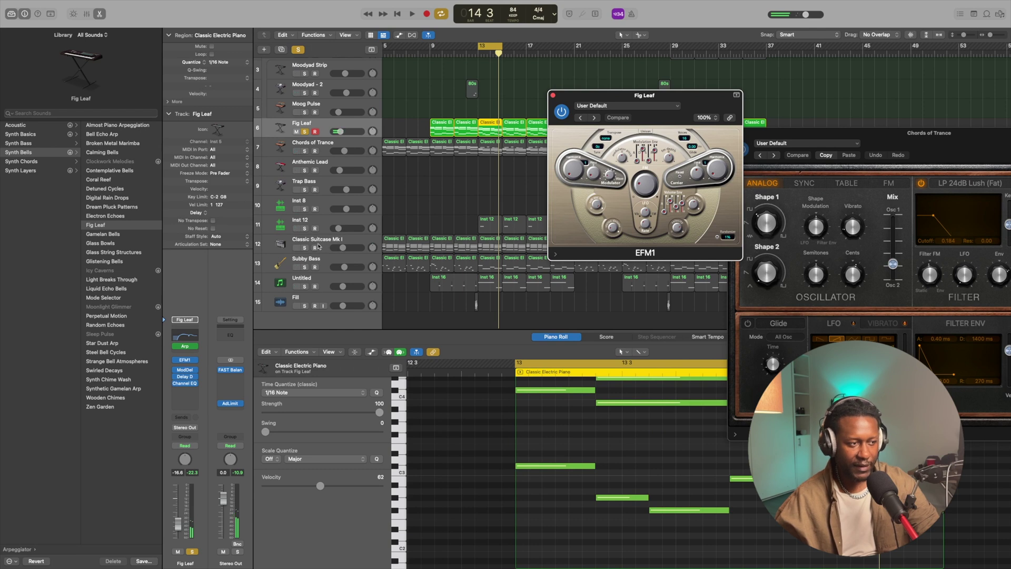
Solo Chords of Trance and Classic Suitcase Mk I along with Fig Leaf and play the three layers together.
left_click(304, 151)
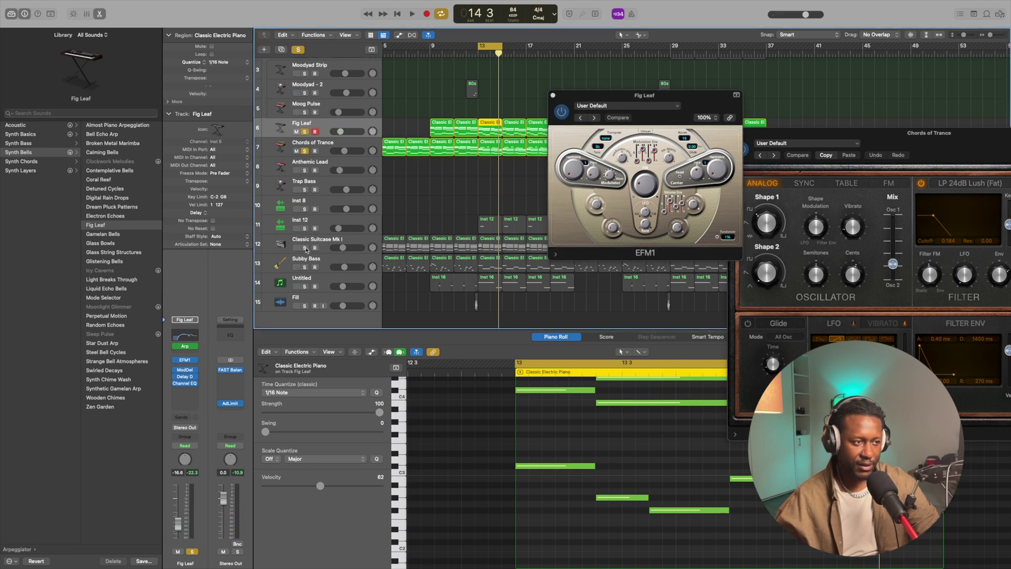
left_click(305, 248)
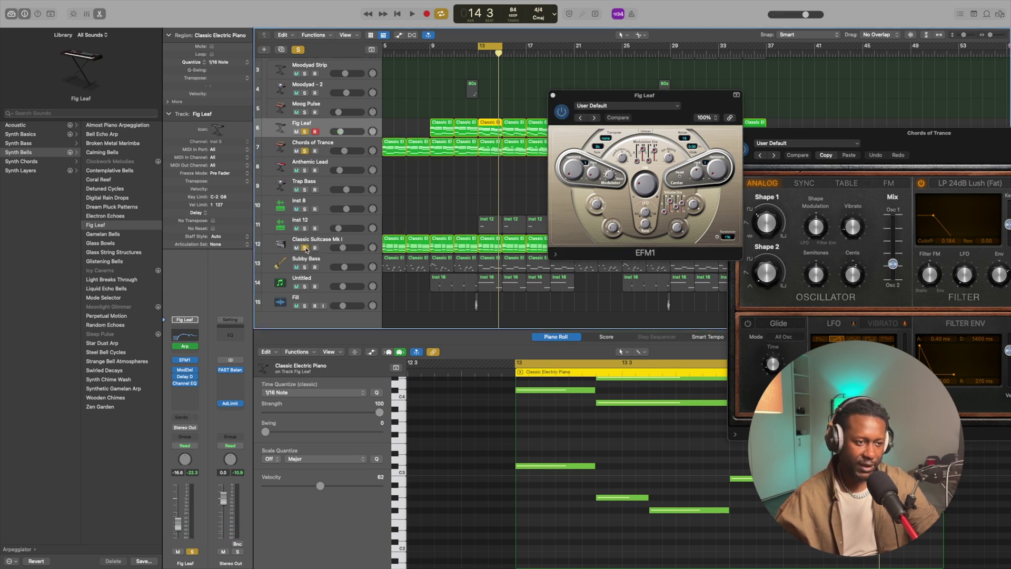
key("space")
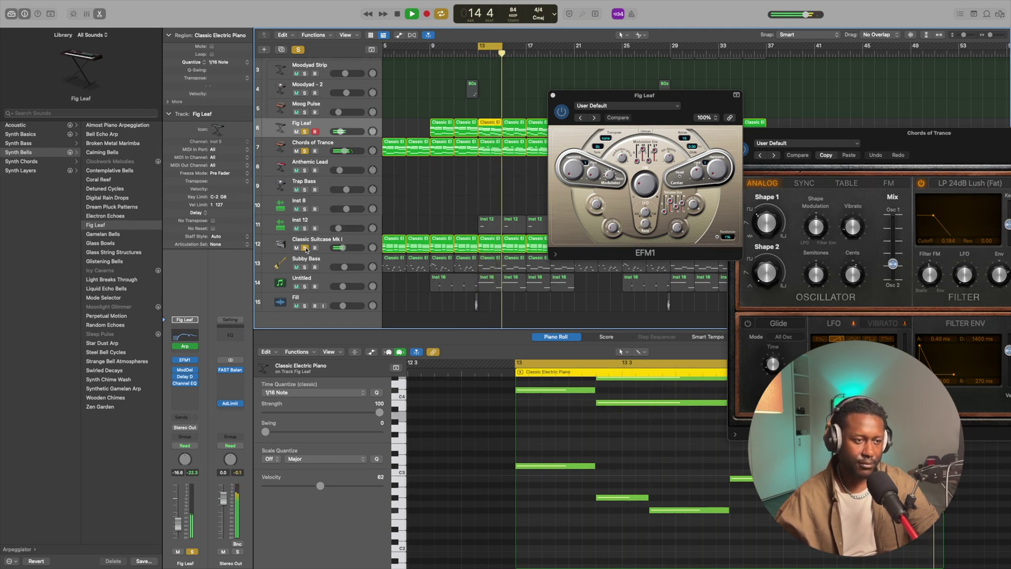
key("space")
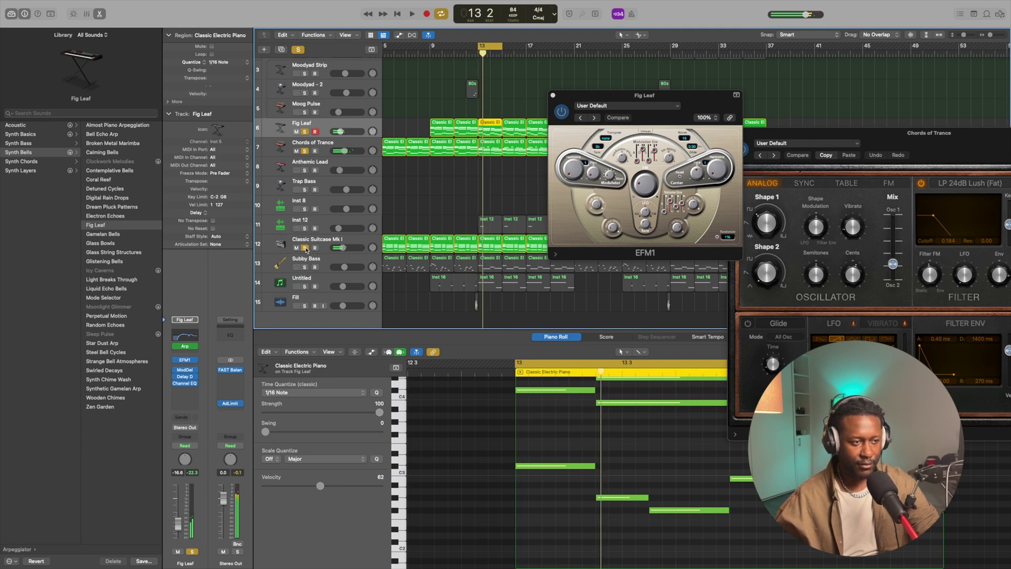
Select the Classic Suitcase Mk I region at bar 13 and close the Chords of Trance synth window.
scroll(469, 205, "up", 2)
scroll(470, 205, "down", 3)
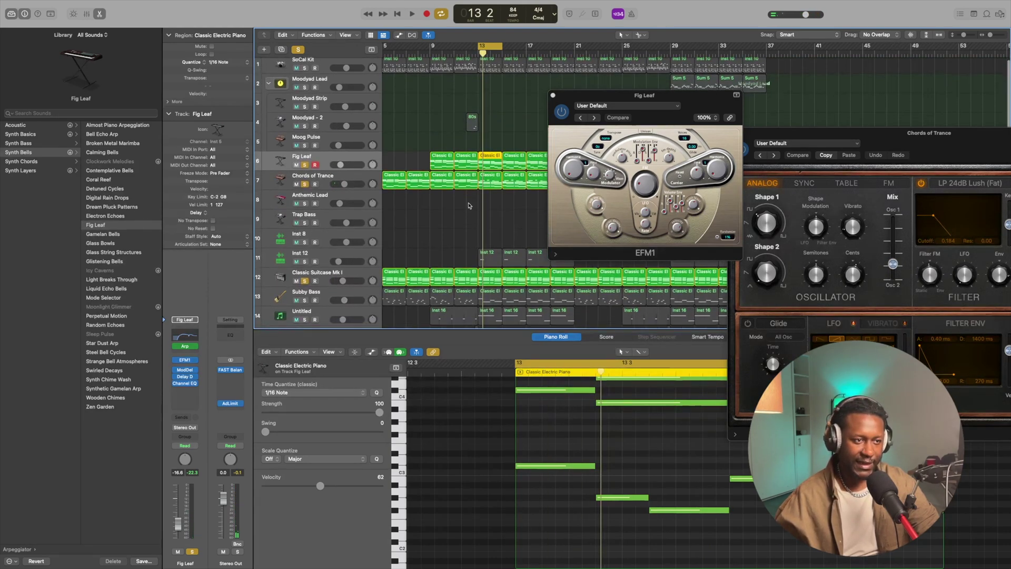
key("Down")
key("Down")
key("Down")
key("Down")
key("Down")
key("Down")
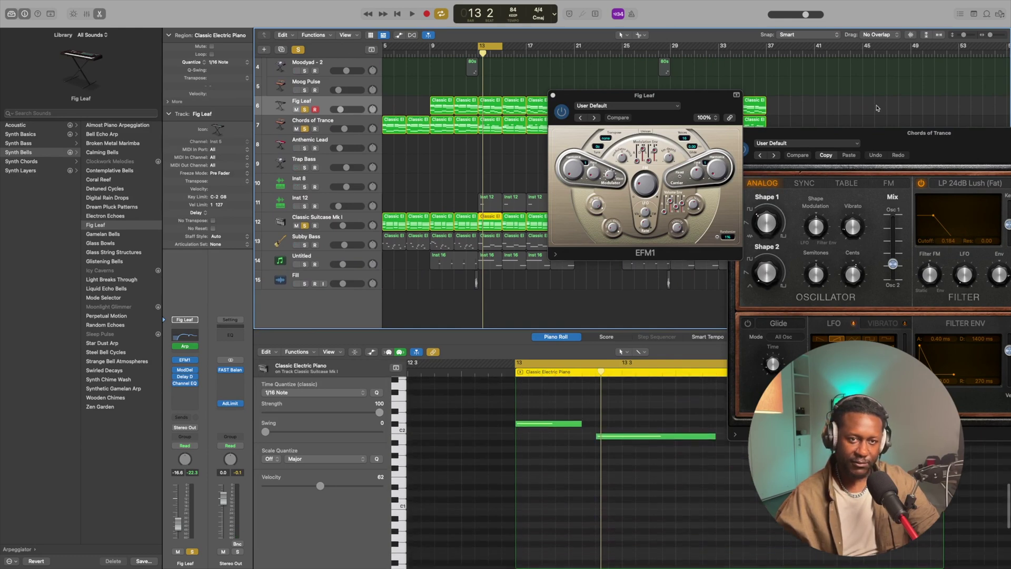
left_click_drag(889, 139, 740, 150)
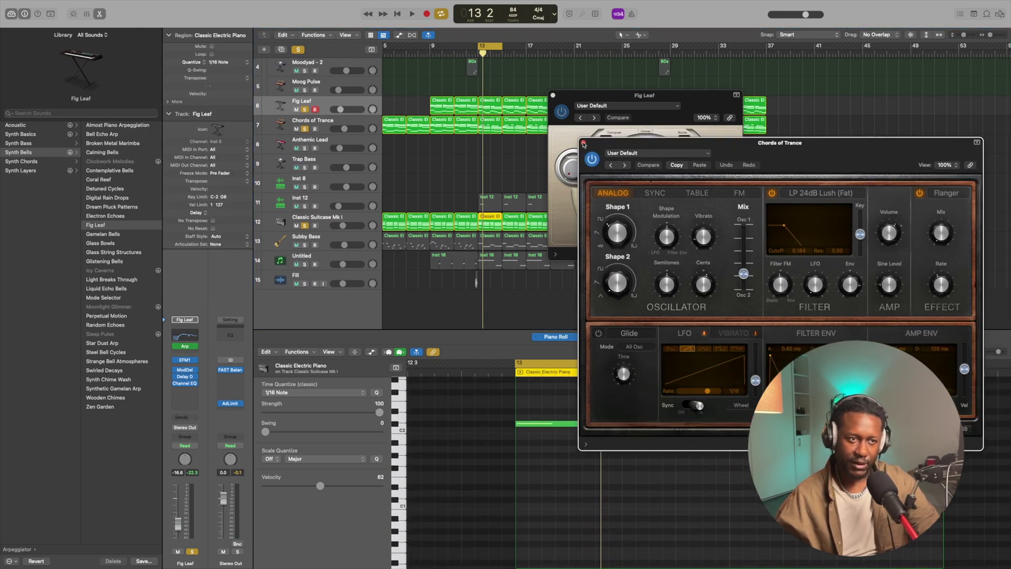
left_click(583, 142)
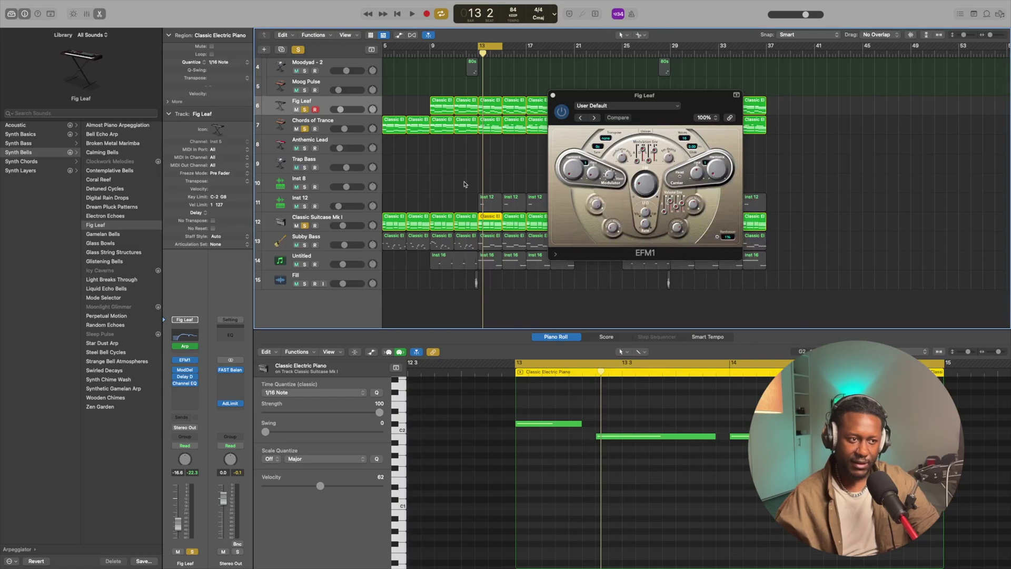
Select the lowest chord notes in the Classic Suitcase Mk I region, and show the Subby Bass region's notes for comparison.
scroll(660, 447, "up", 2)
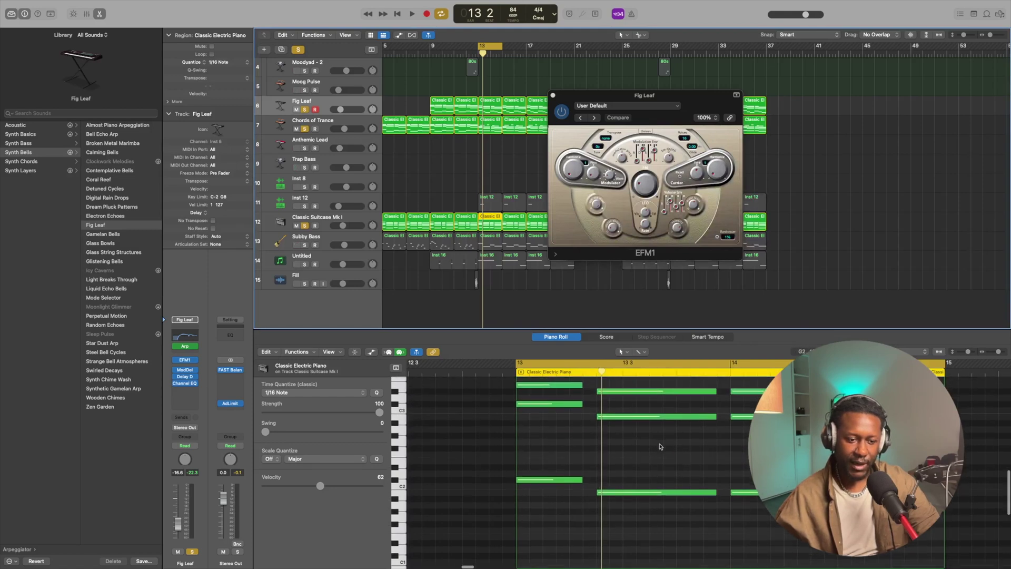
left_click_drag(658, 461, 658, 386)
left_click_drag(495, 427, 956, 504)
scroll(647, 455, "up", 8)
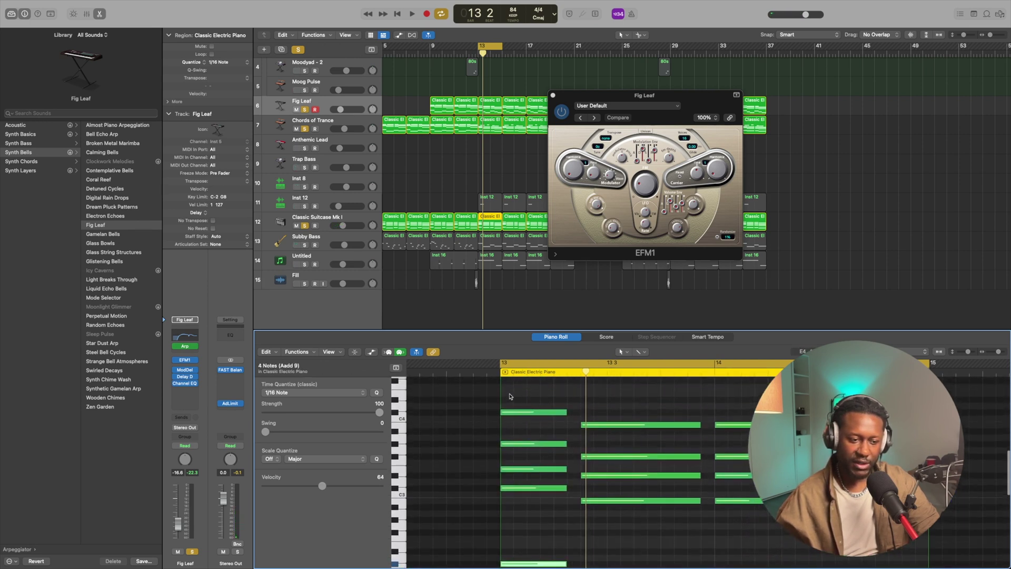
scroll(643, 454, "down", 9)
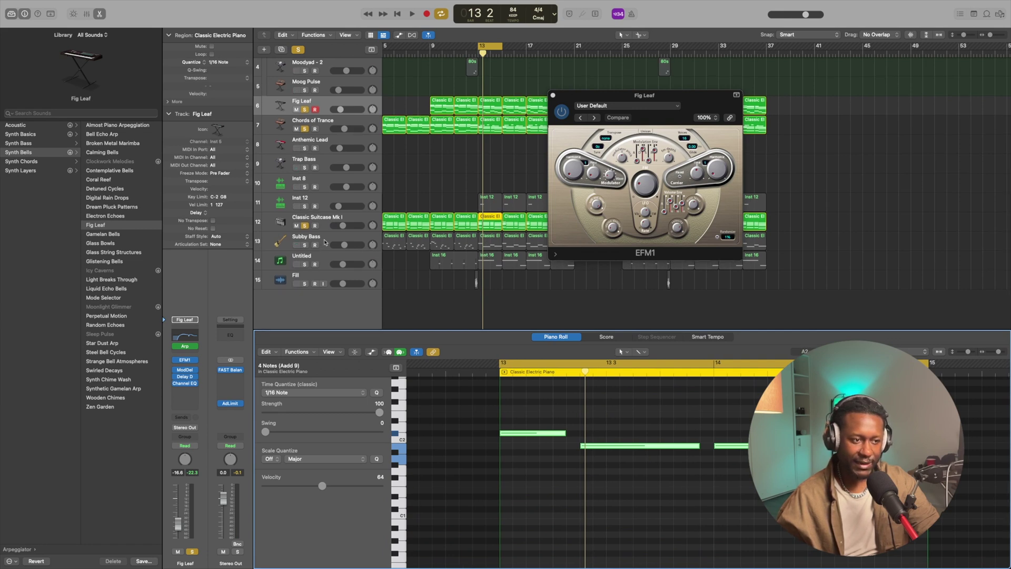
left_click(325, 243)
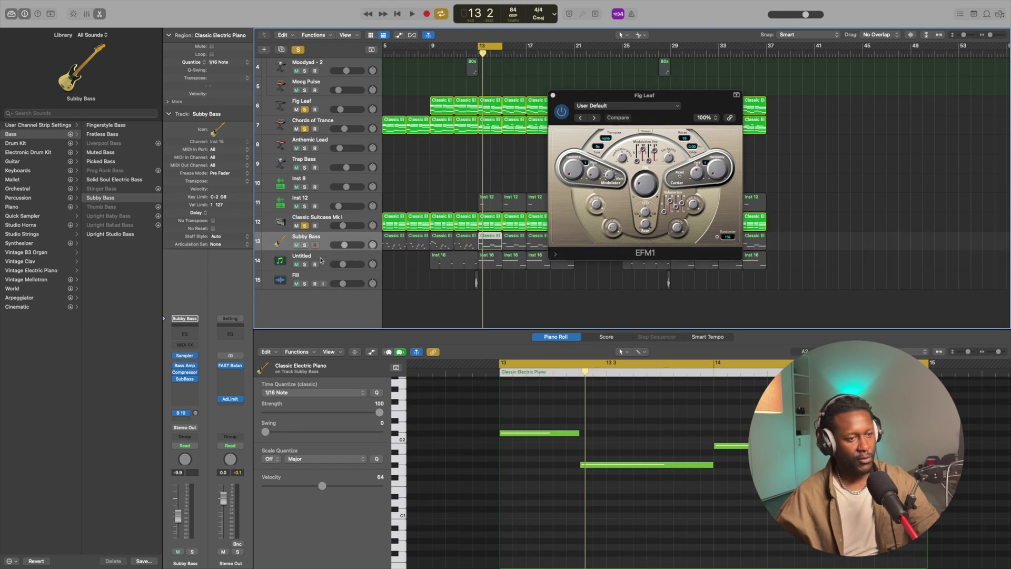
Select the Untitled track using Arcade, close the EFM1 window, and solo the track.
left_click(321, 259)
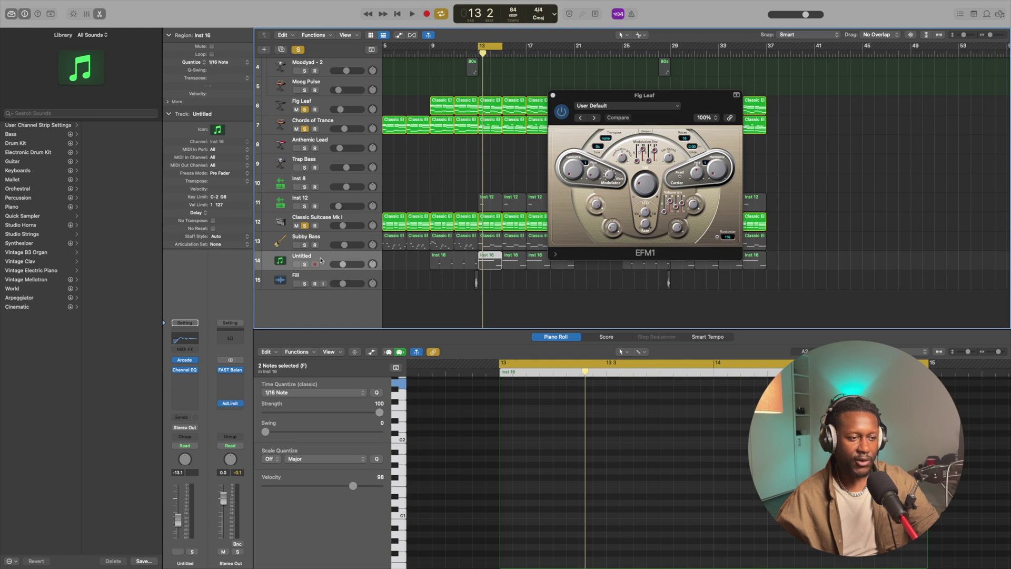
key("super+w")
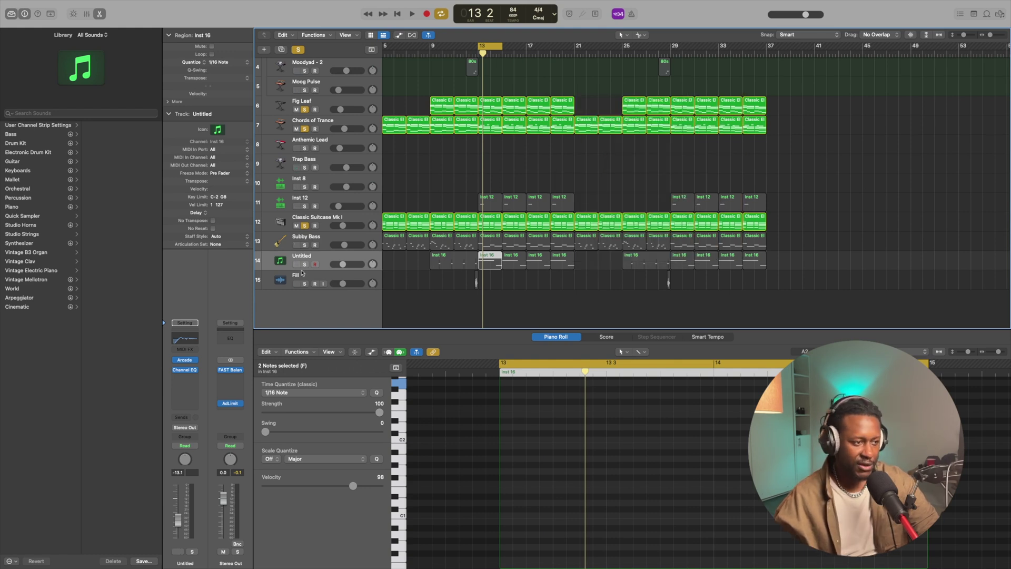
left_click(305, 264)
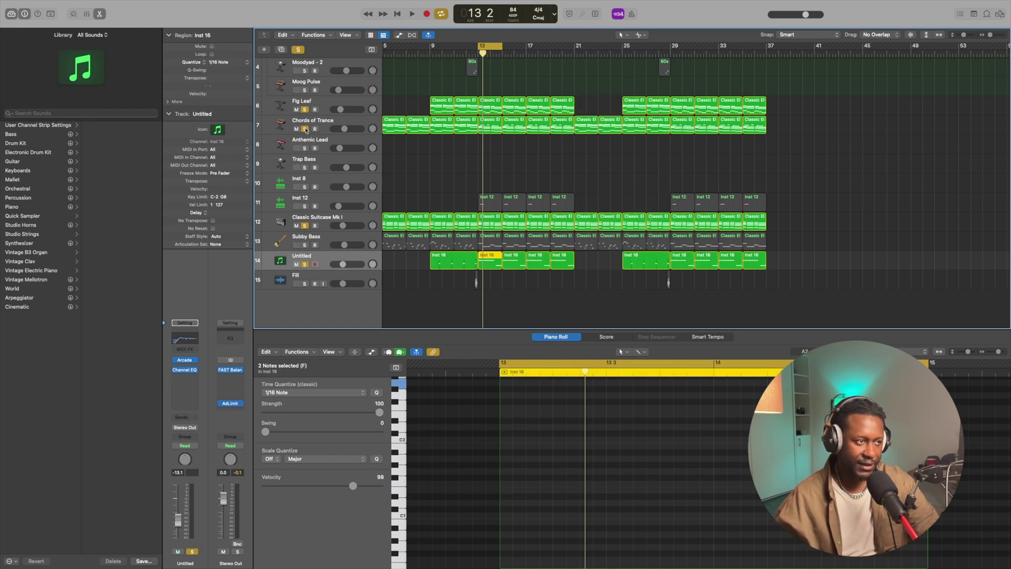
Solo only the Subby Bass track and play it, select the track and close its SubBass effect window.
left_click(304, 109)
left_click(304, 245, "alt")
key("space")
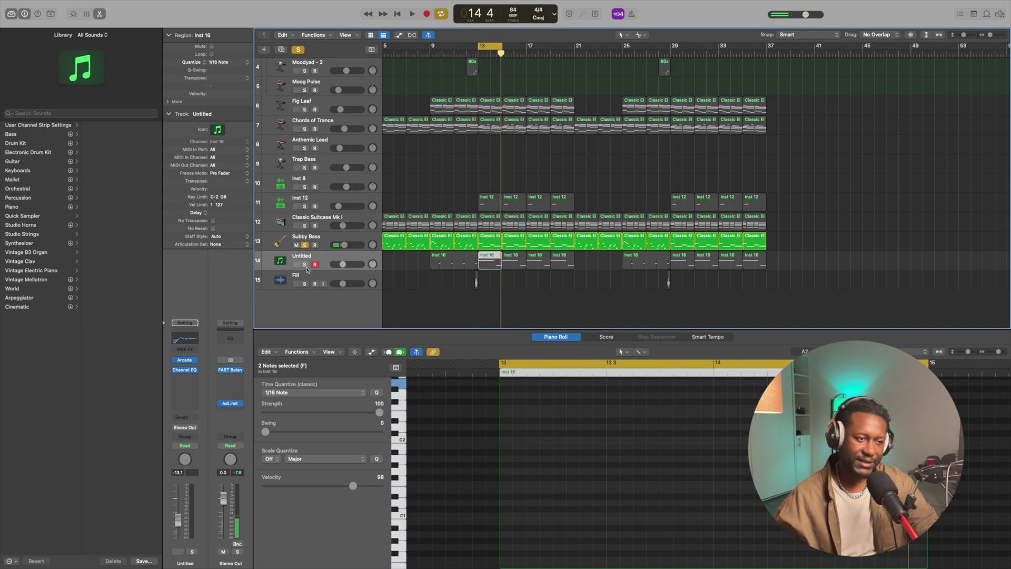
left_click(325, 248)
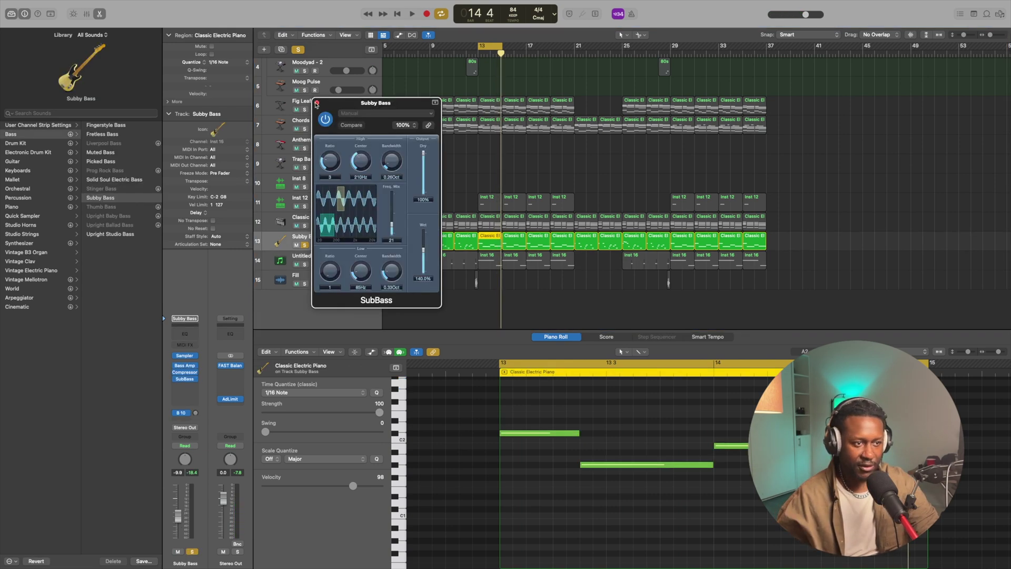
left_click(317, 103)
scroll(473, 222, "up", 3)
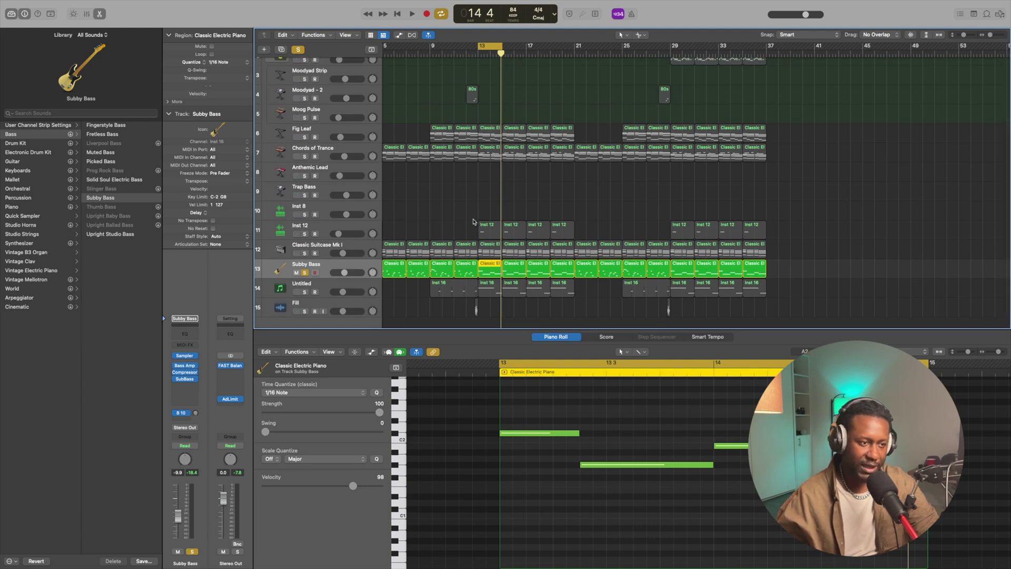
Play Fig Leaf, Chords of Trance and Classic Suitcase Mk I soloed without Subby Bass, and add Subby Bass to the solo during playback.
left_click(304, 272)
key("space")
scroll(458, 158, "down", 1)
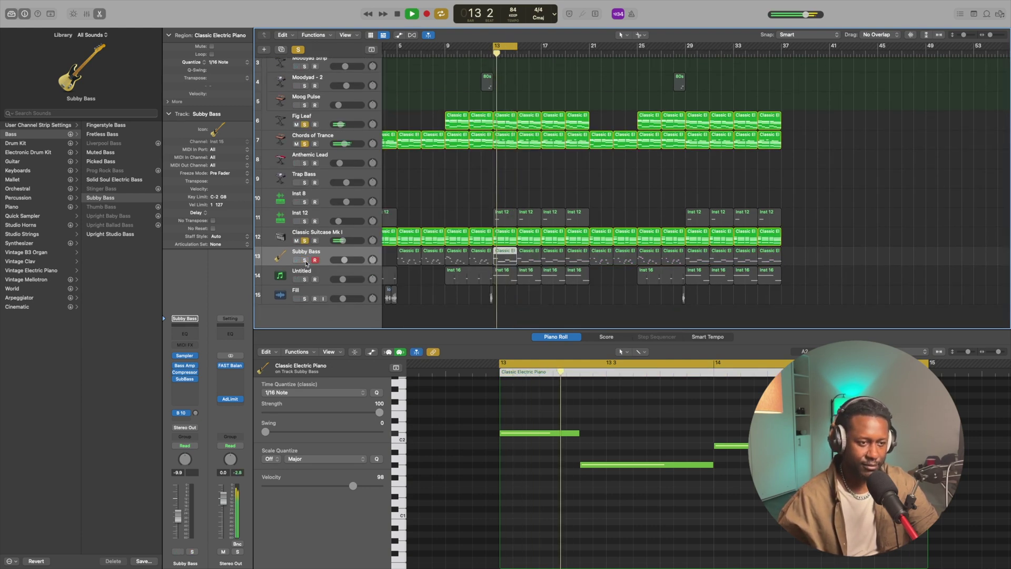
scroll(458, 157, "up", 4)
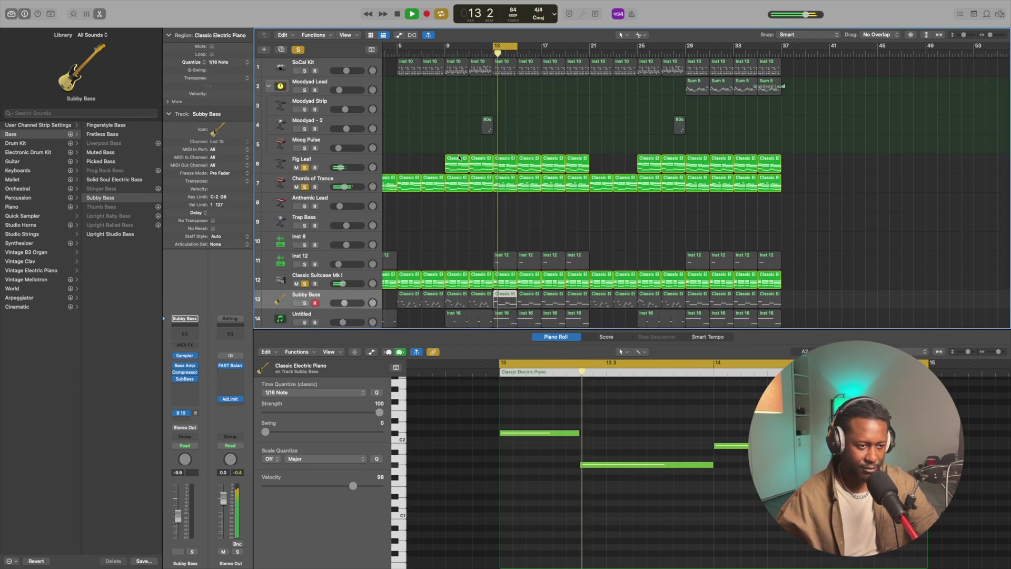
scroll(468, 142, "down", 3)
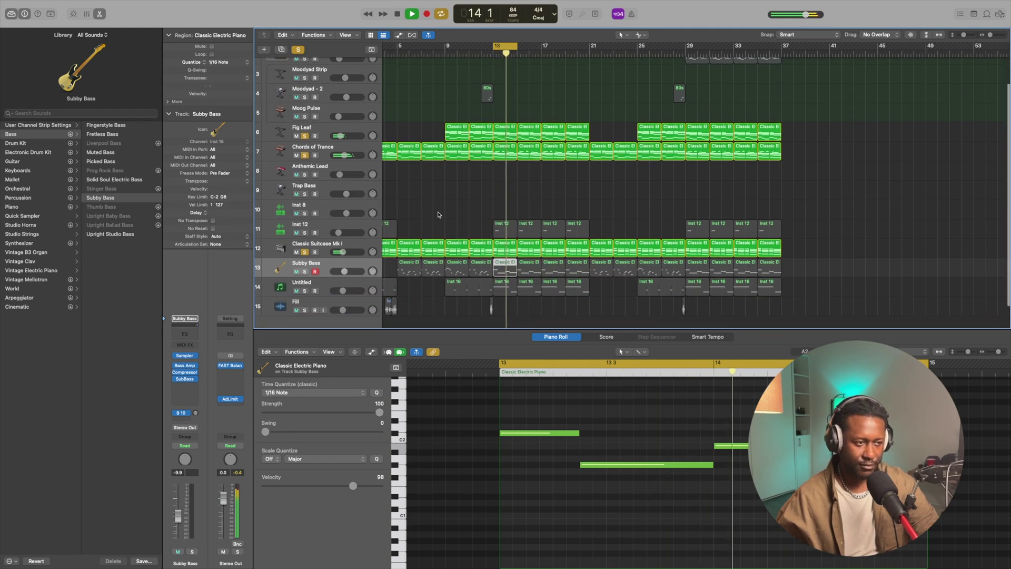
left_click(305, 271)
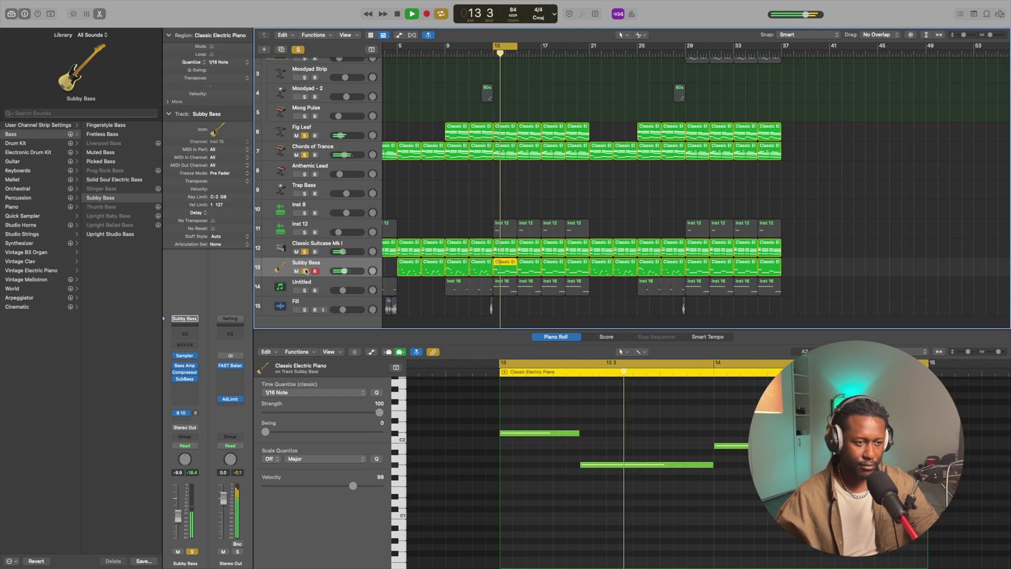
key("space")
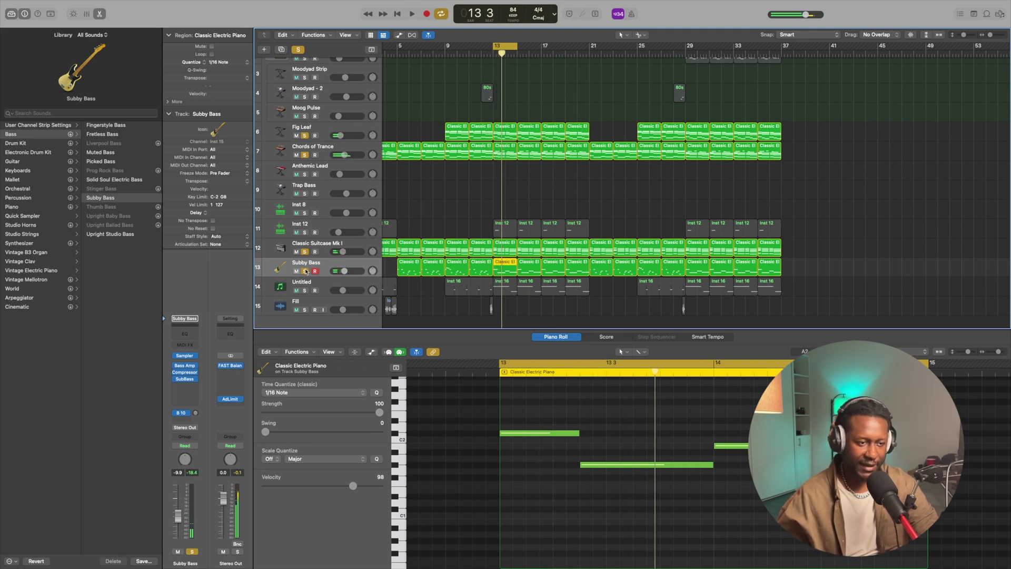
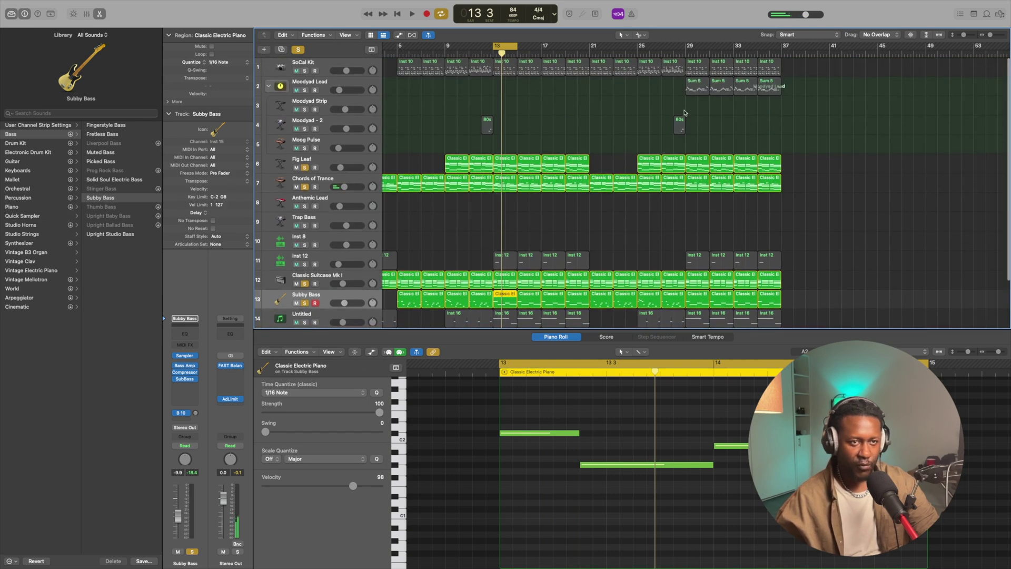
Move the cycle range to bar 29, play Moodyad Lead soloed alone, and show the notes of its first Sum 5 region.
scroll(685, 112, "right", 7)
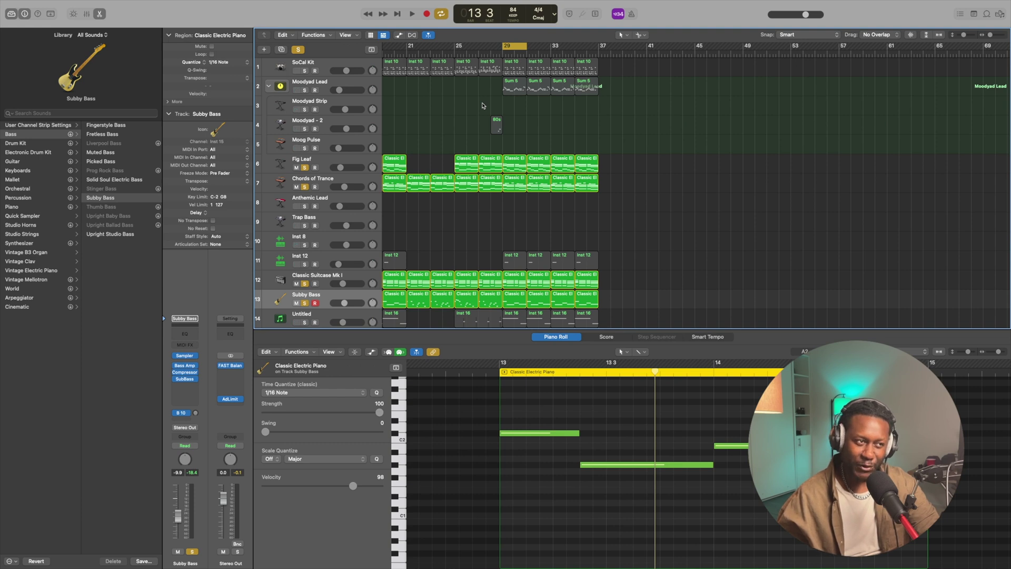
left_click(304, 302, "alt")
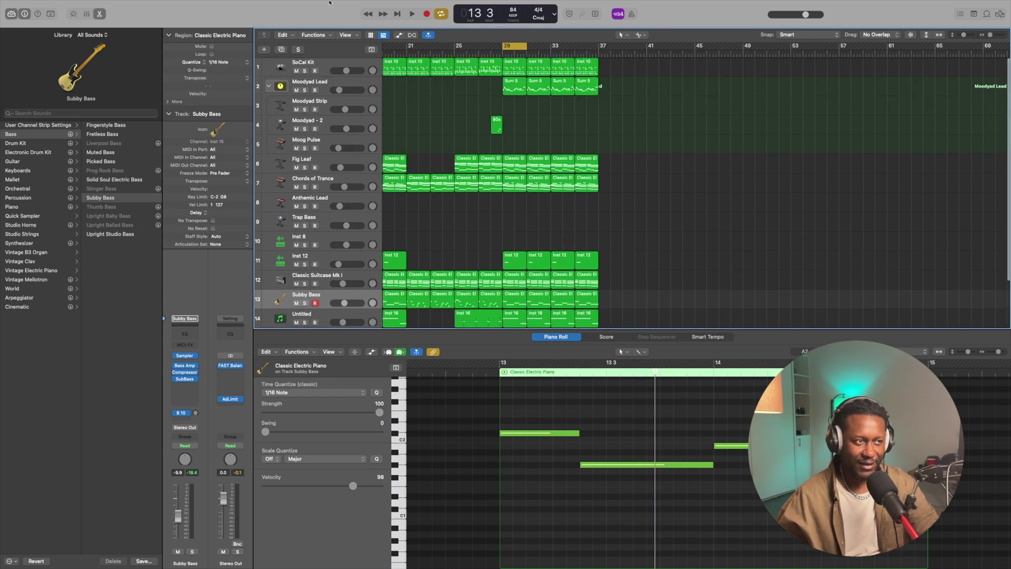
left_click(304, 90)
key("space")
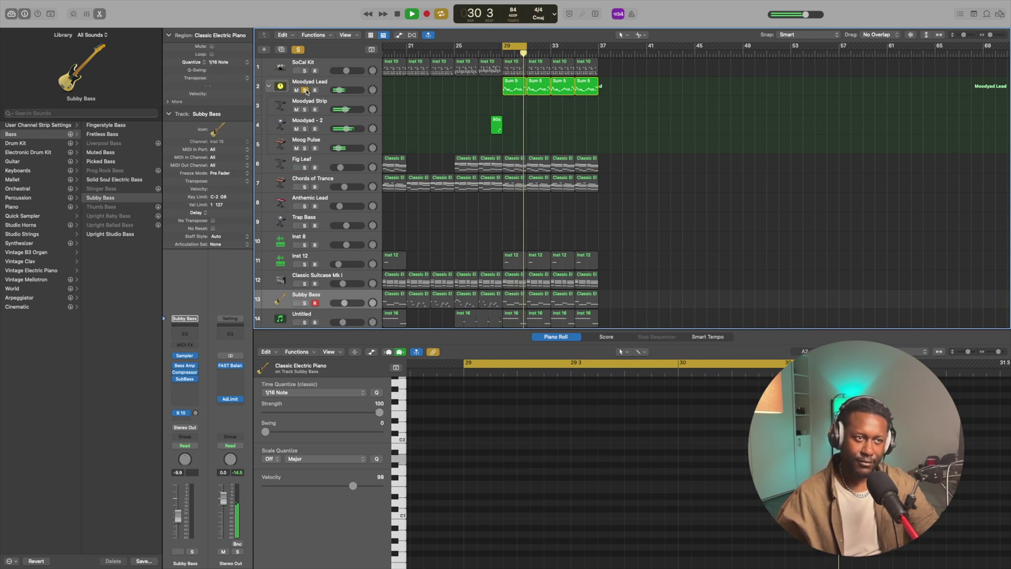
left_click(513, 89)
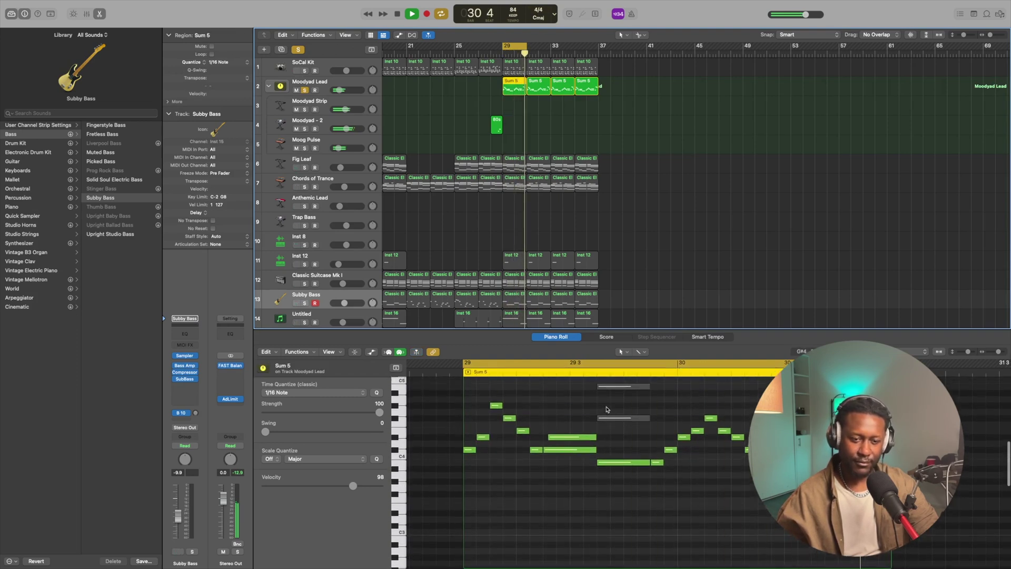
key("space")
Add Fig Leaf, Chords of Trance, Classic Suitcase Mk I and Subby Bass to the Moodyad Lead solo and play them together.
scroll(316, 237, "down", 2)
left_click(306, 260)
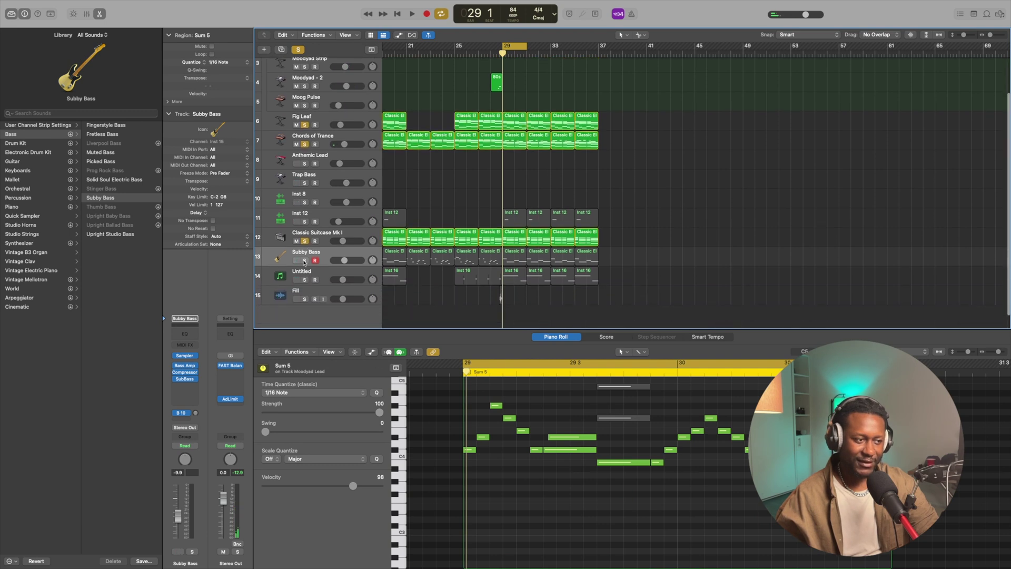
scroll(305, 262, "up", 2)
key("space")
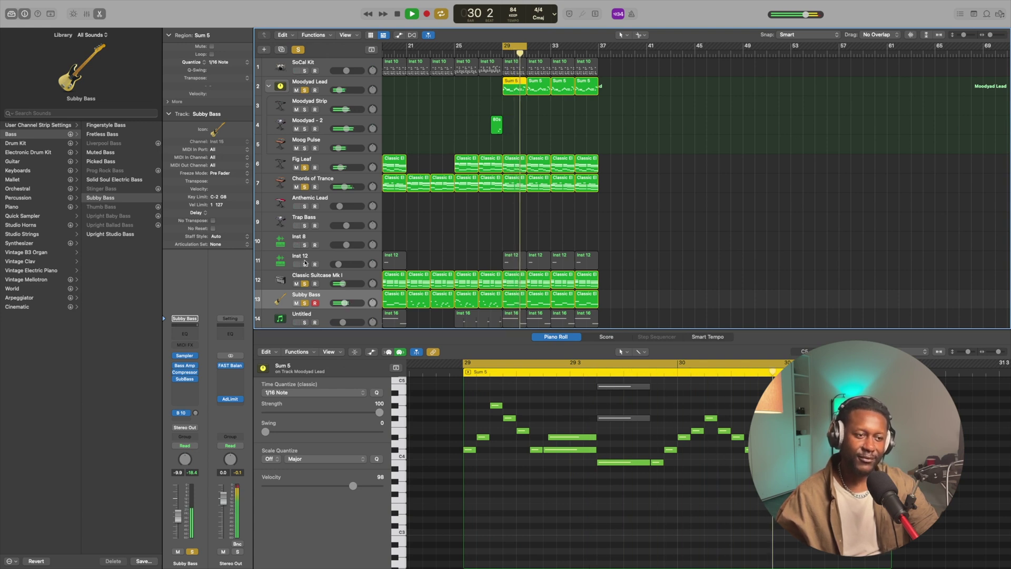
key("space")
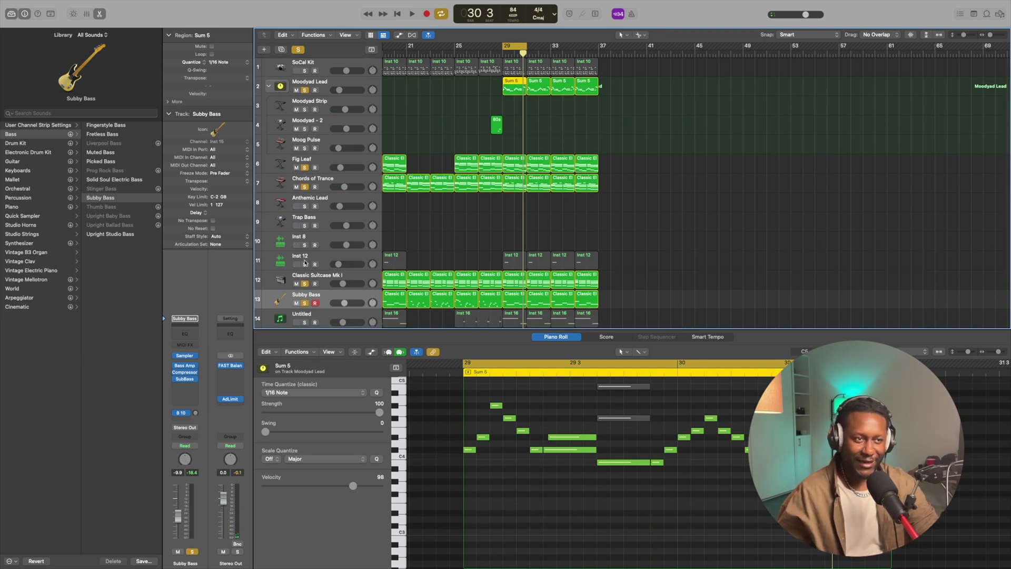
Play the soloed layers, add the SoCal Kit to the solo, and show the drum notes of its Inst 10 region at bar 29.
key("space")
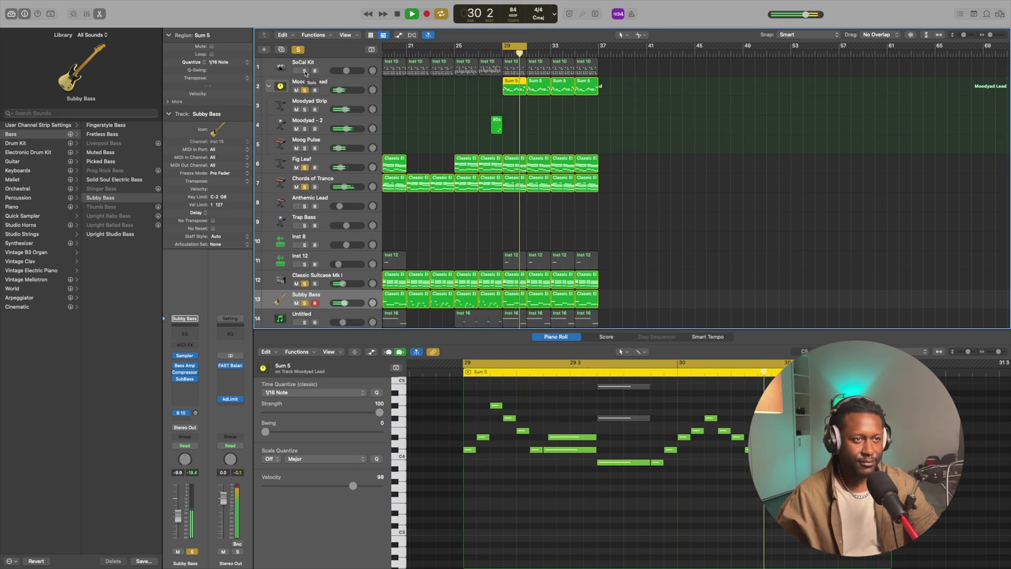
left_click(304, 71)
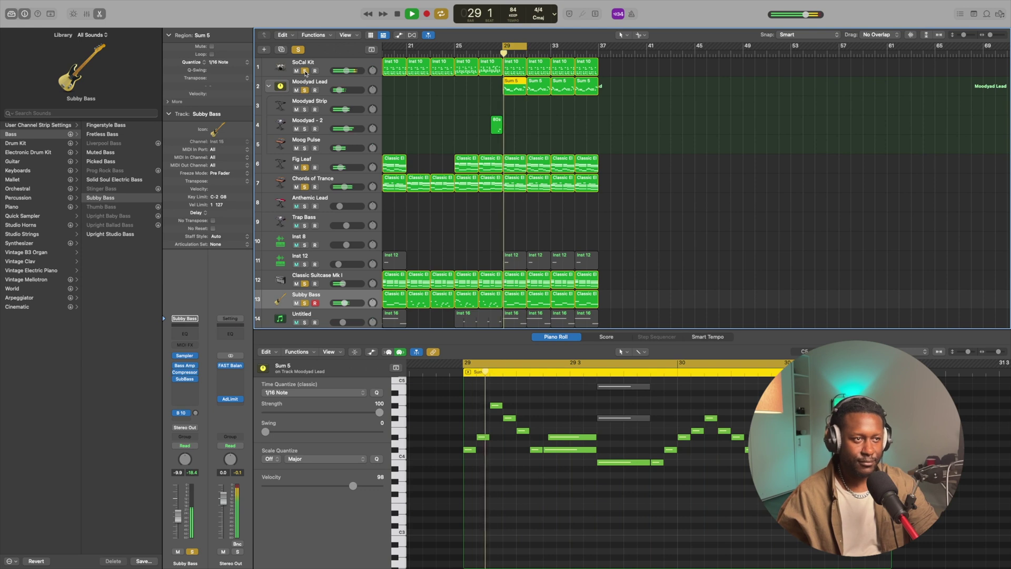
left_click(533, 61)
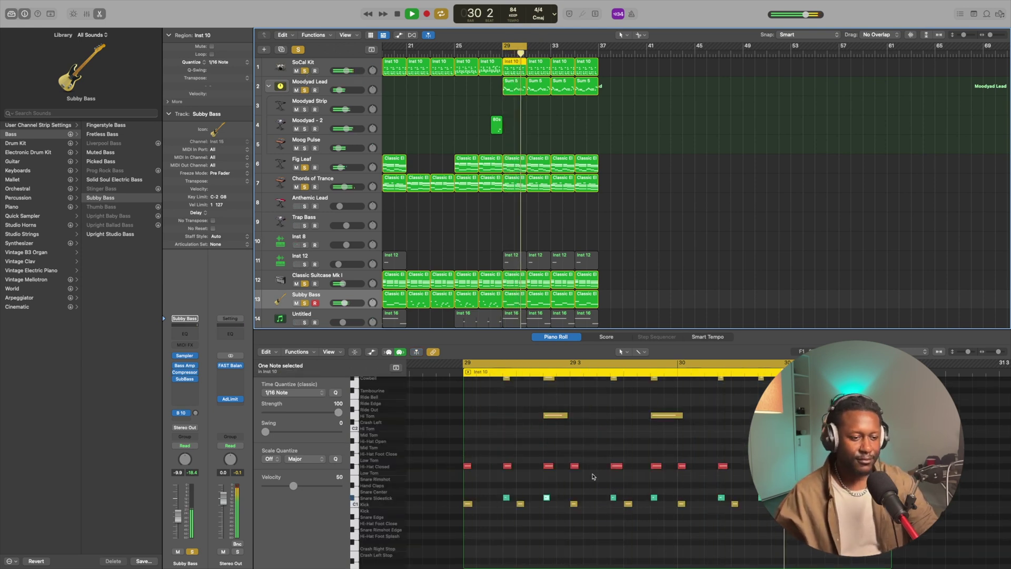
scroll(593, 477, "down", 5)
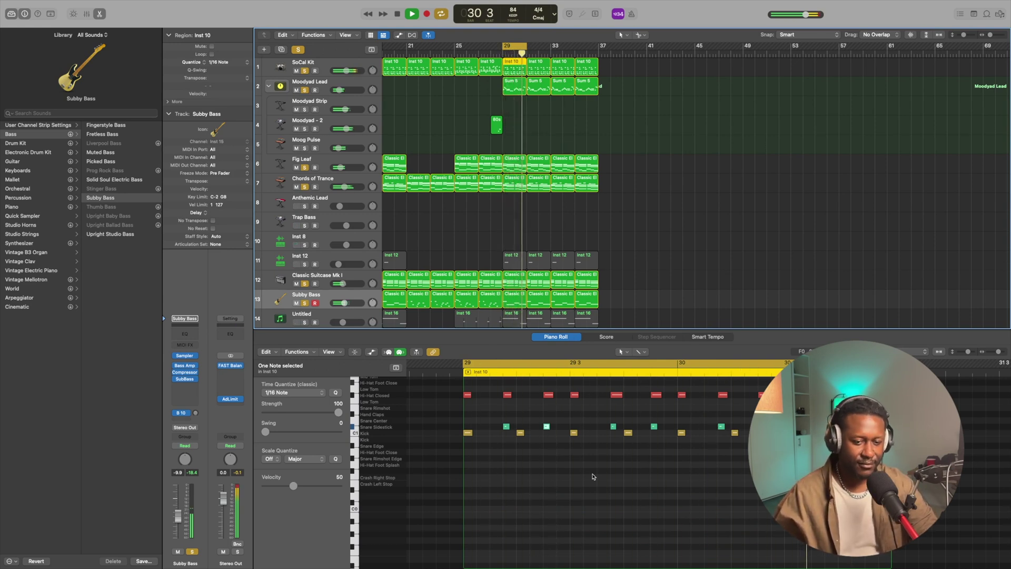
key("space")
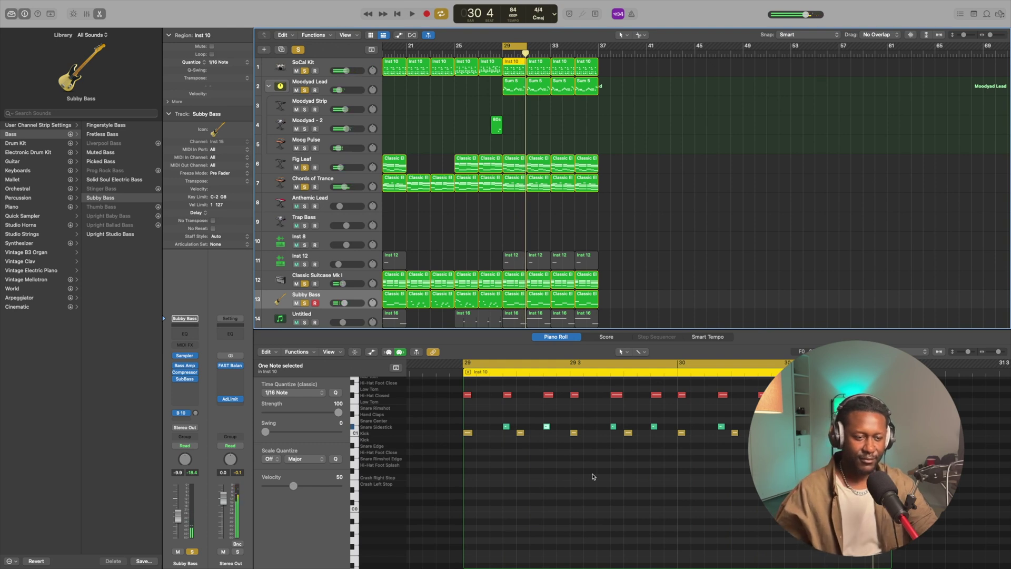
Solo only the SoCal Kit track and play its drum pattern from bar 29 while examining the kick, snare and hi-hat notes.
left_click(505, 484)
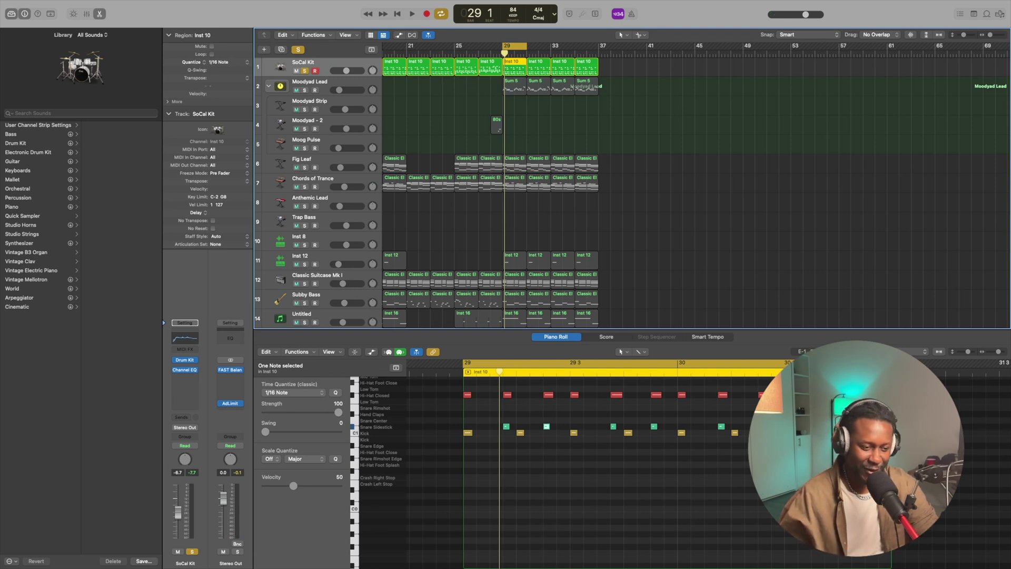
scroll(429, 480, "up", 4)
key("space")
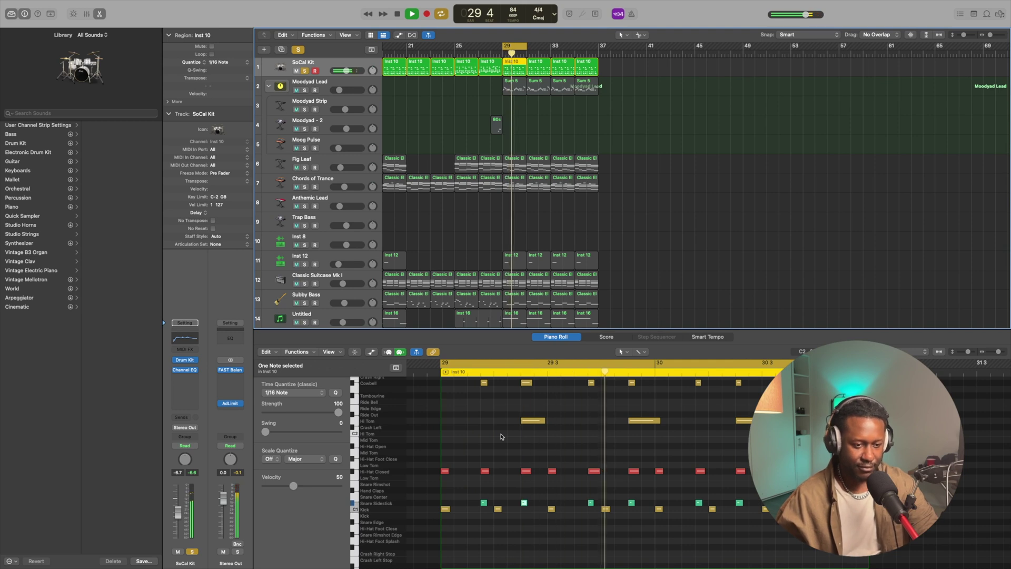
scroll(502, 437, "down", 4)
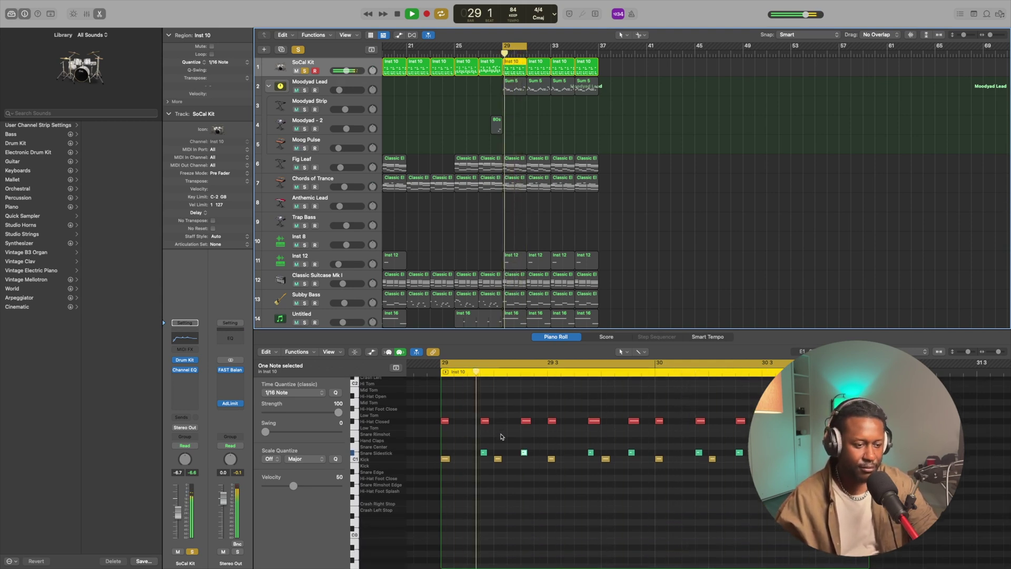
key("space")
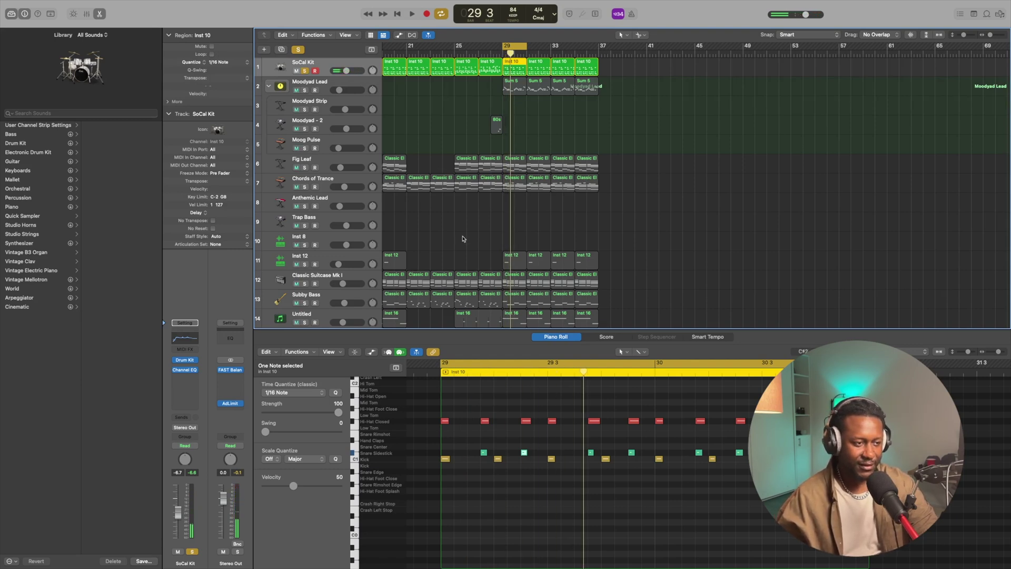
Clear all track solos, solo the Inst 12 track, and select it to show its notes.
scroll(462, 239, "down", 3)
scroll(463, 239, "left", 1)
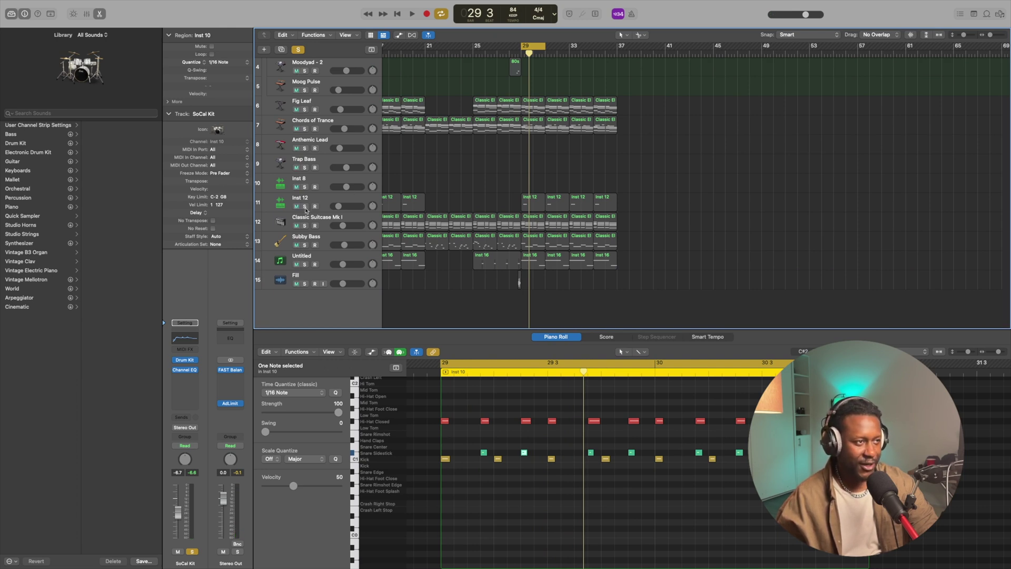
left_click(299, 49)
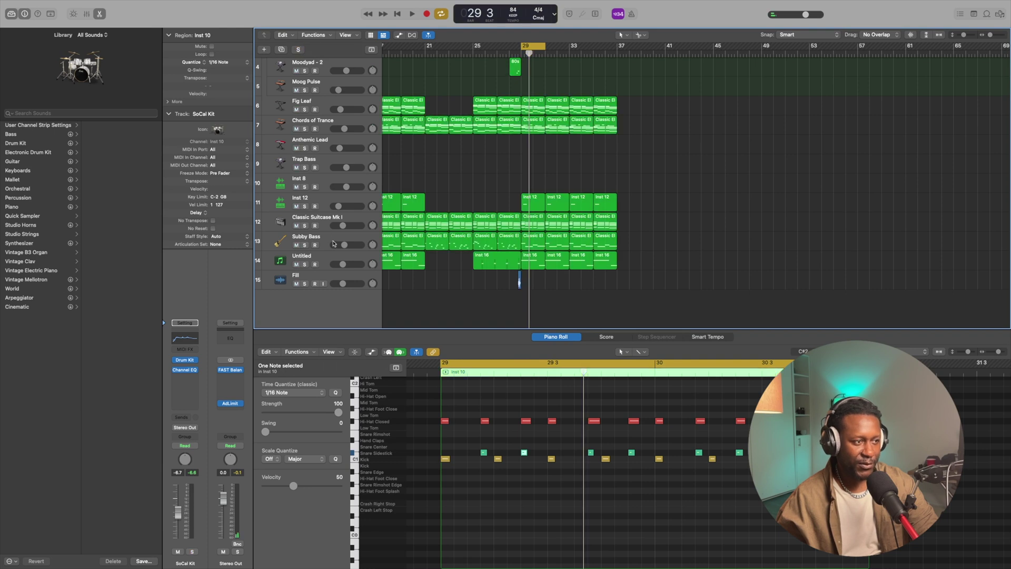
left_click(305, 207)
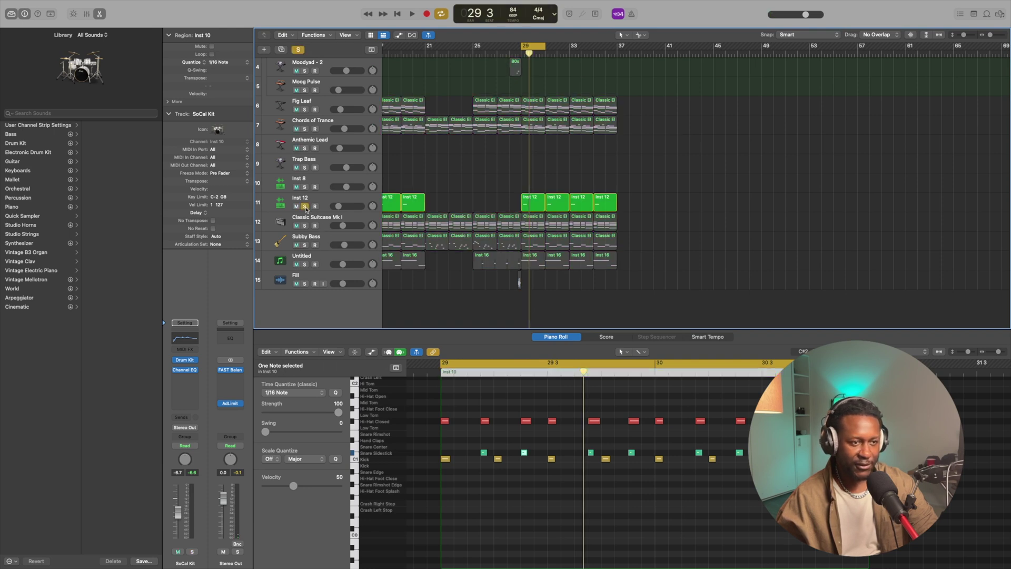
left_click(326, 197)
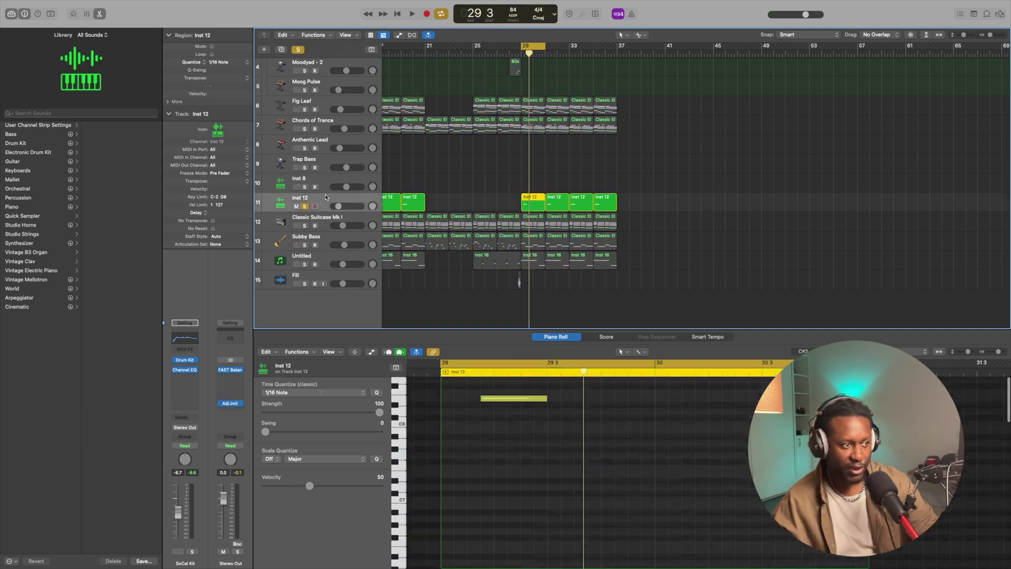
Open the Sampler on Inst 12, audition a low snare sample from its keyboard, close it, and play the track from bar 29.
left_click(185, 349)
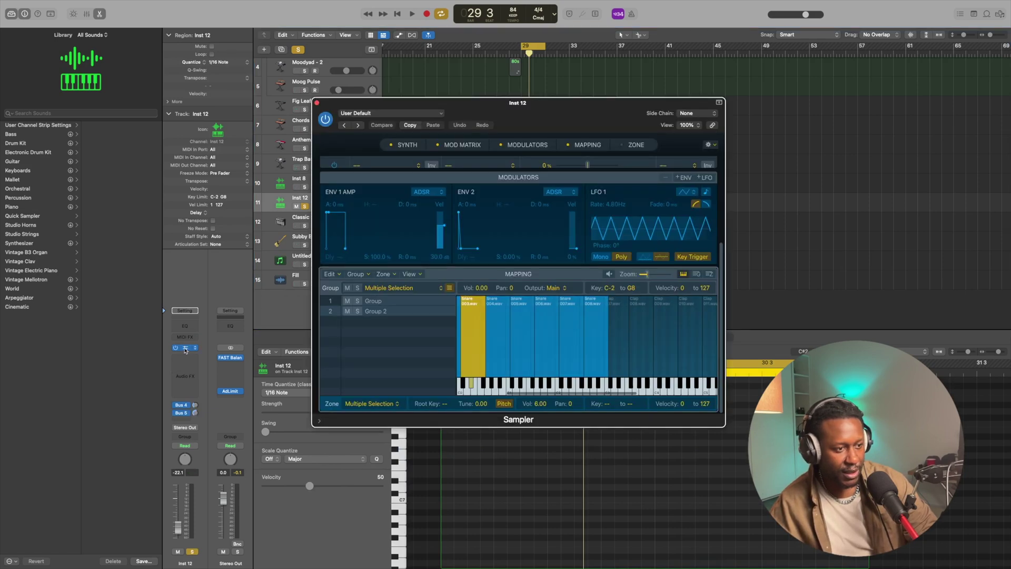
left_click(472, 386)
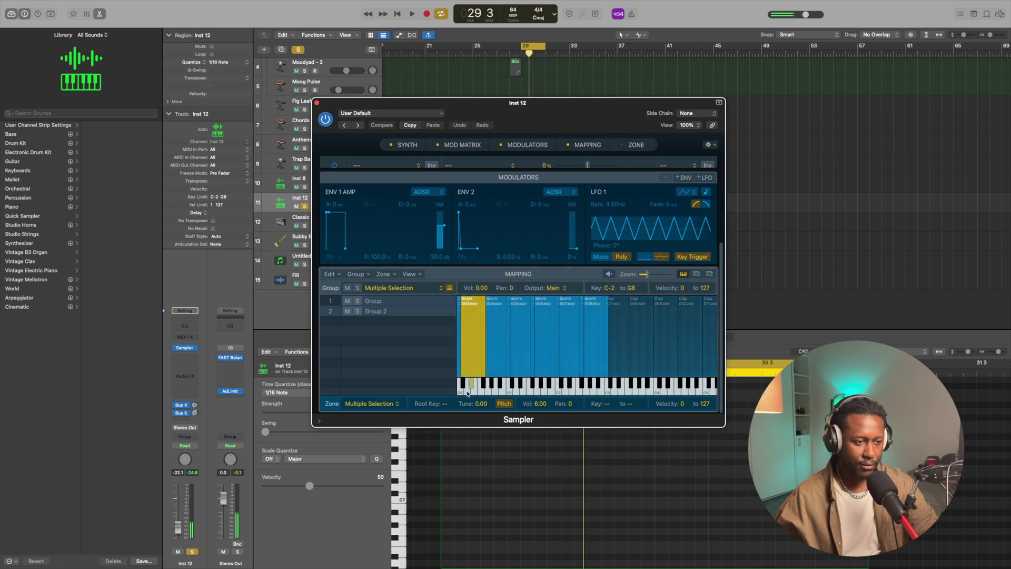
left_click(316, 103)
key("space")
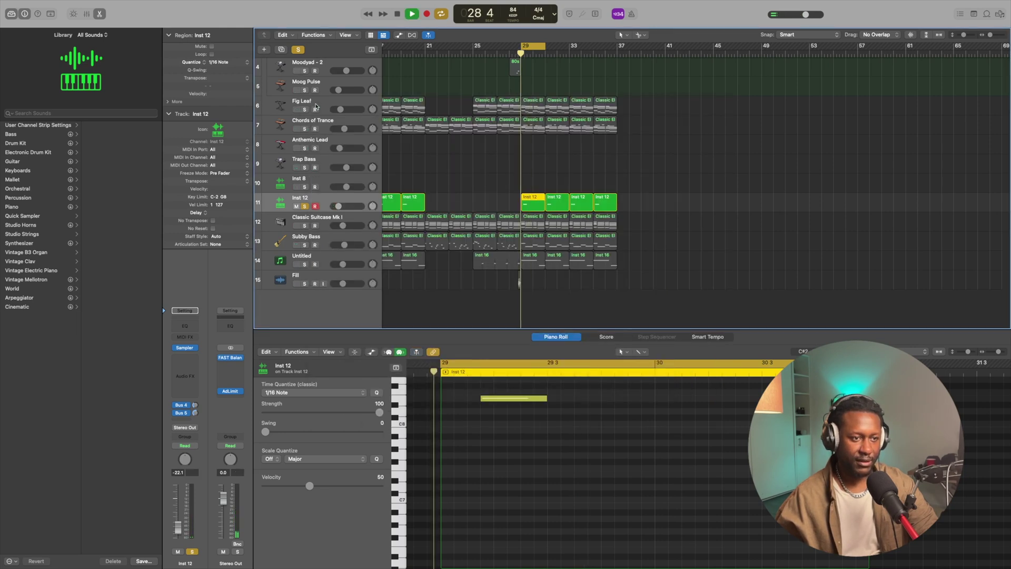
key("space")
Solo only the Untitled track, select it and open its Arcade instrument.
scroll(487, 194, "up", 3)
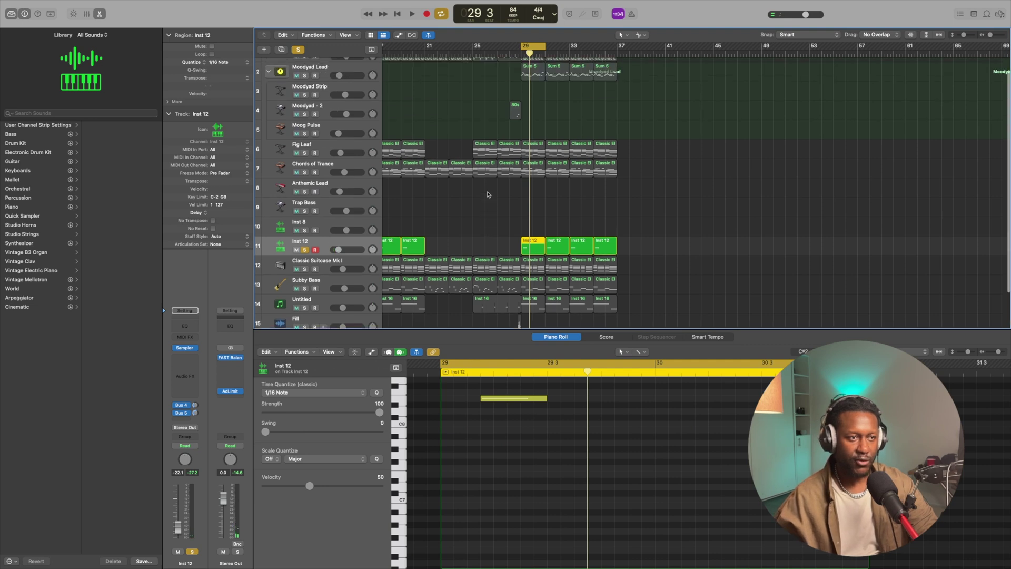
scroll(487, 195, "down", 3)
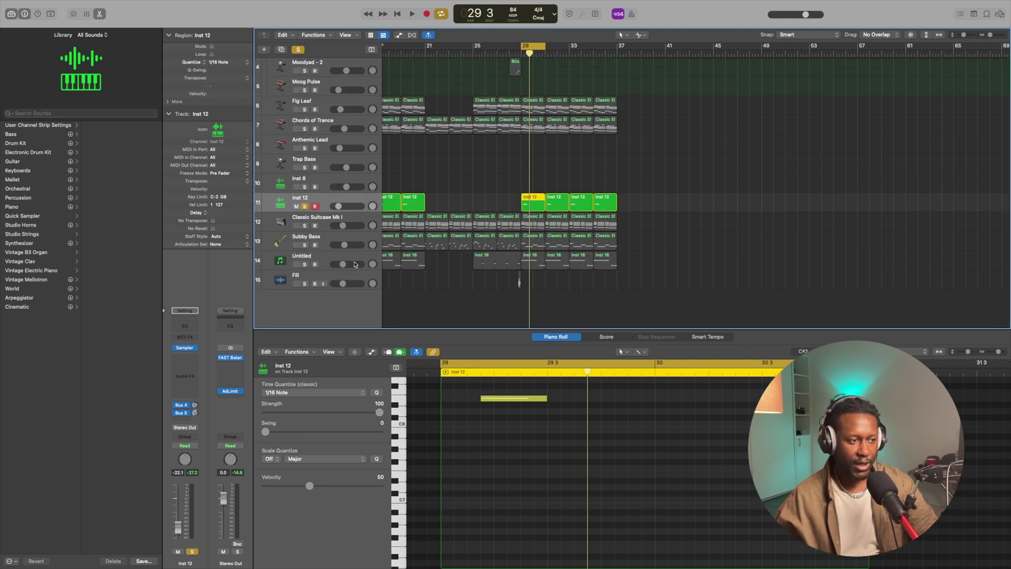
left_click(306, 264)
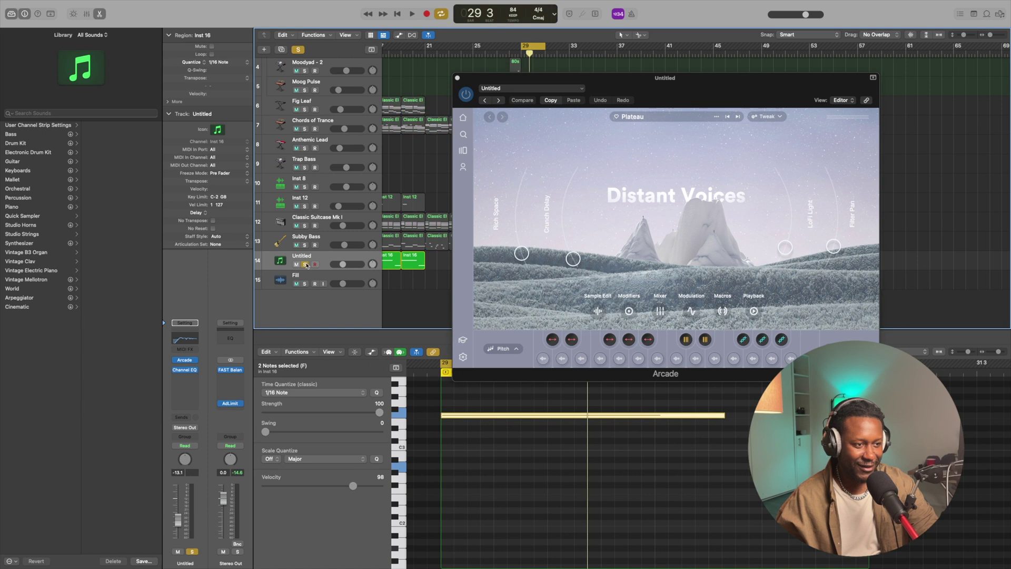
Audition several Distant Voices samples in Arcade, close the instrument, and play the soloed Untitled track within the bar 29 cycle.
left_click(543, 359)
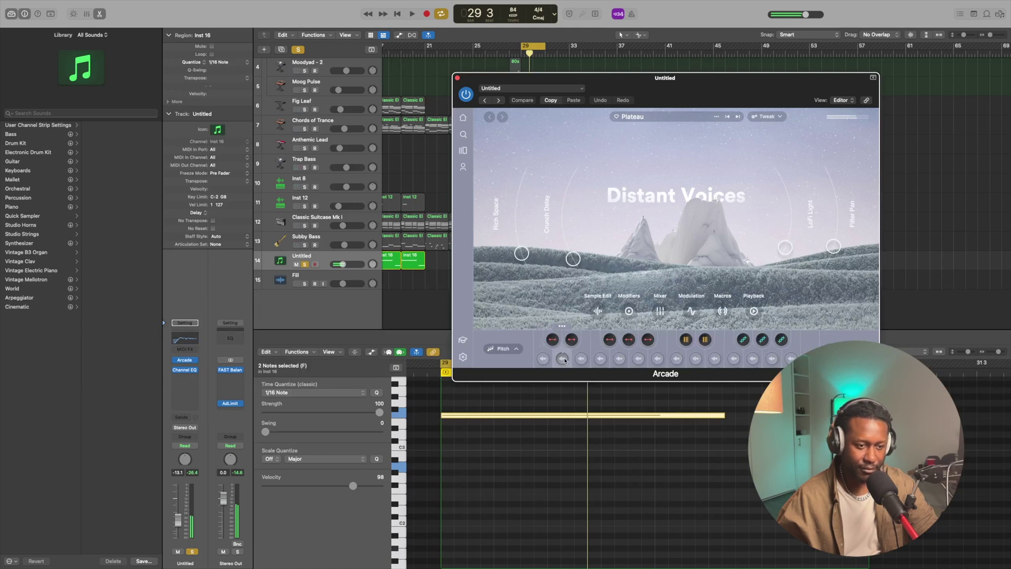
left_click(581, 359)
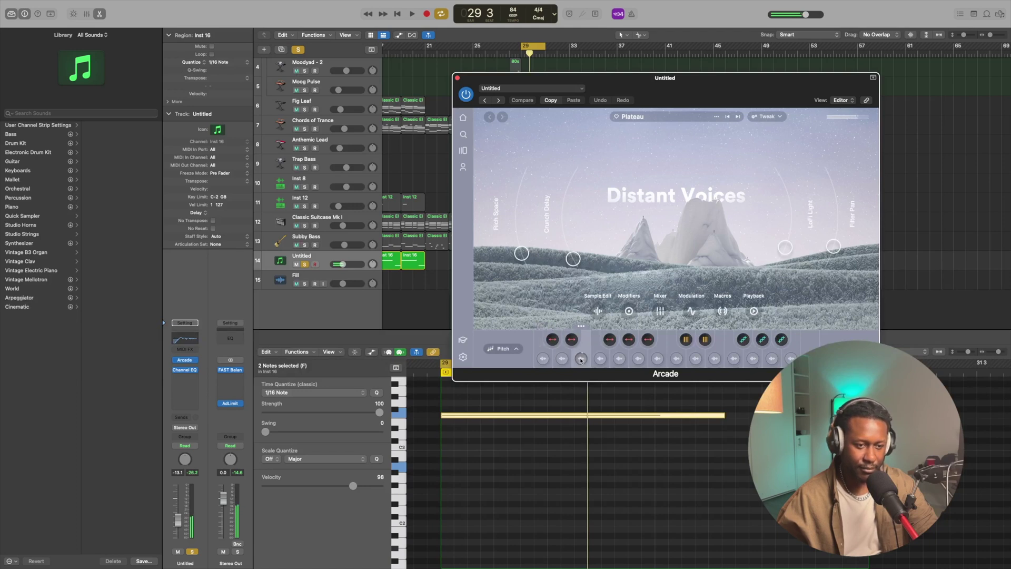
key("super+w")
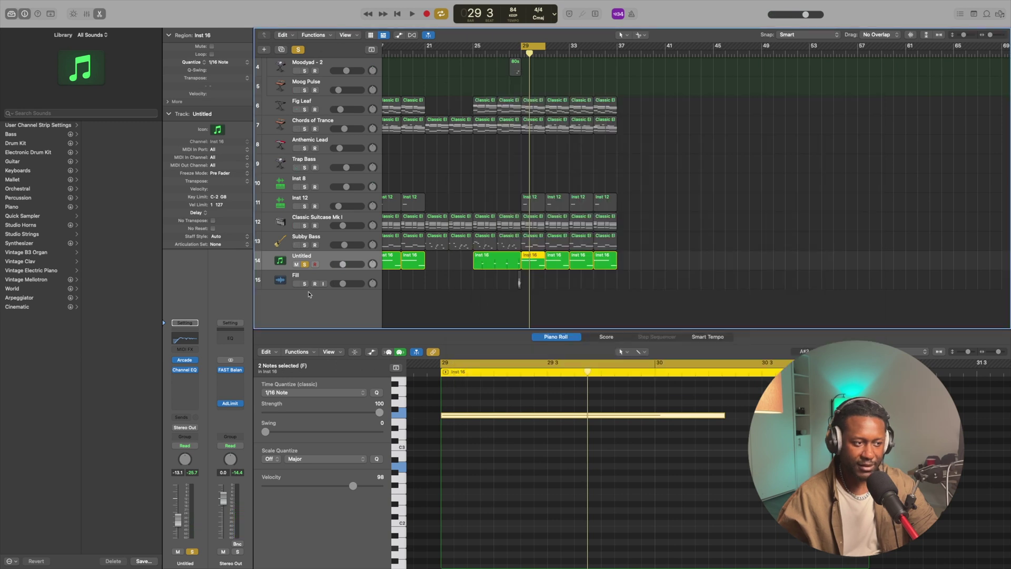
key("space")
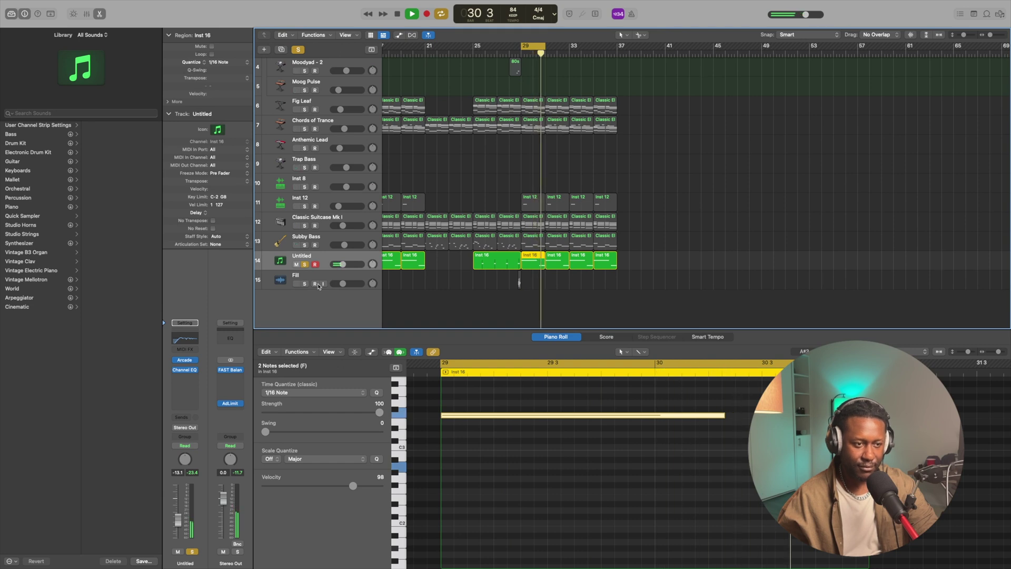
key("space")
Play the beat from bar 29 with the solo cleared and the Untitled track muted, and hide the Smart Controls.
scroll(326, 303, "up", 2)
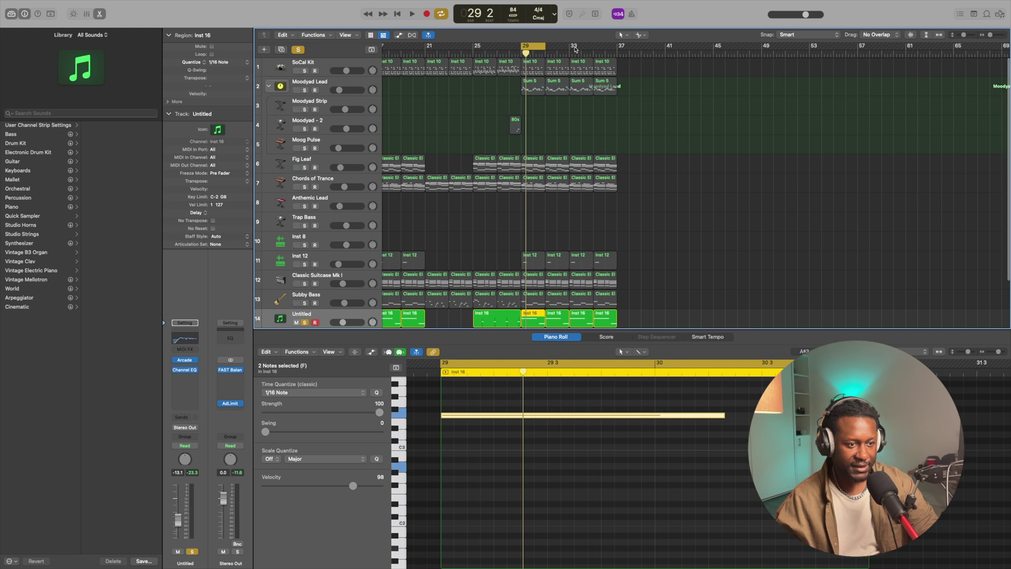
scroll(326, 303, "up", 2)
key("space")
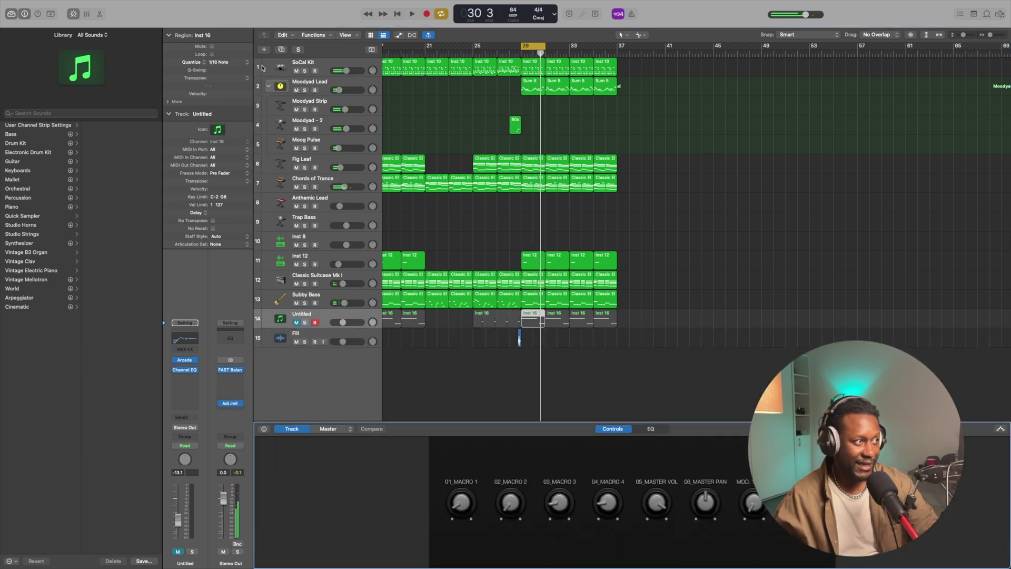
left_click(73, 15)
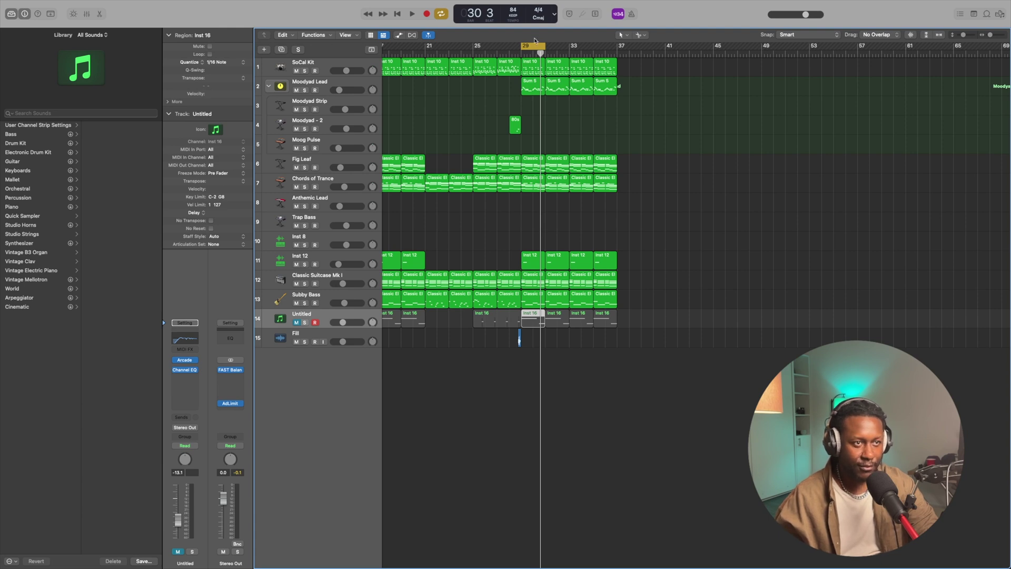
Extend the start of the cycle range back to bar 27.
left_click(497, 50)
key("space")
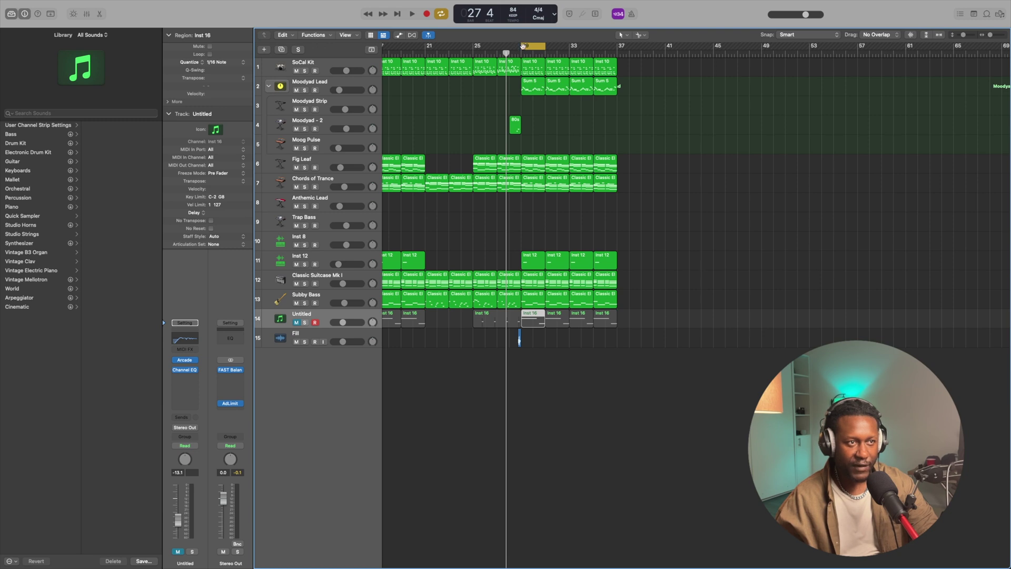
left_click_drag(521, 47, 497, 50)
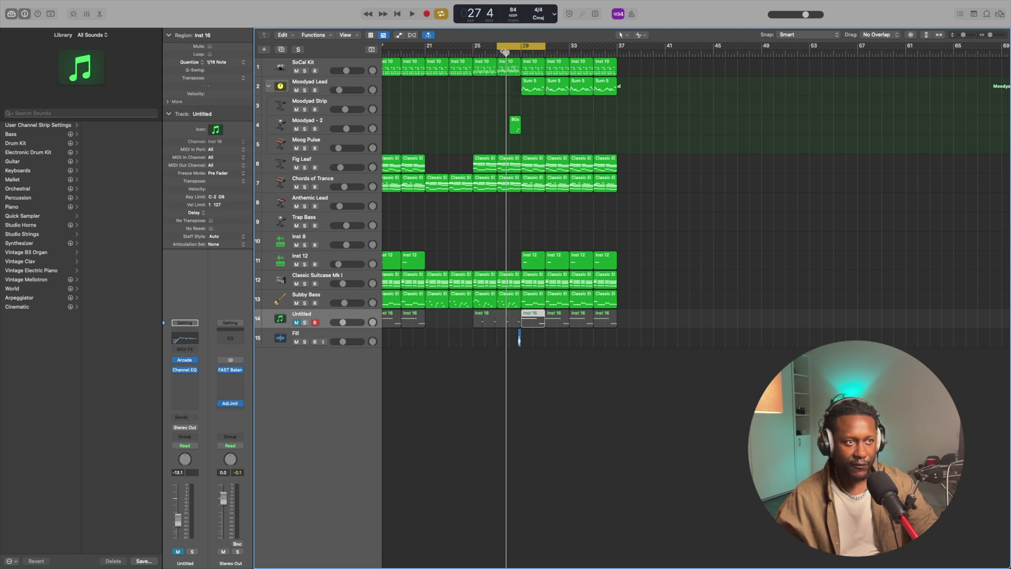
Play the cycle from bar 27, unmute the Untitled track during playback to compare the beat with it, and stop.
key("space")
key("space")
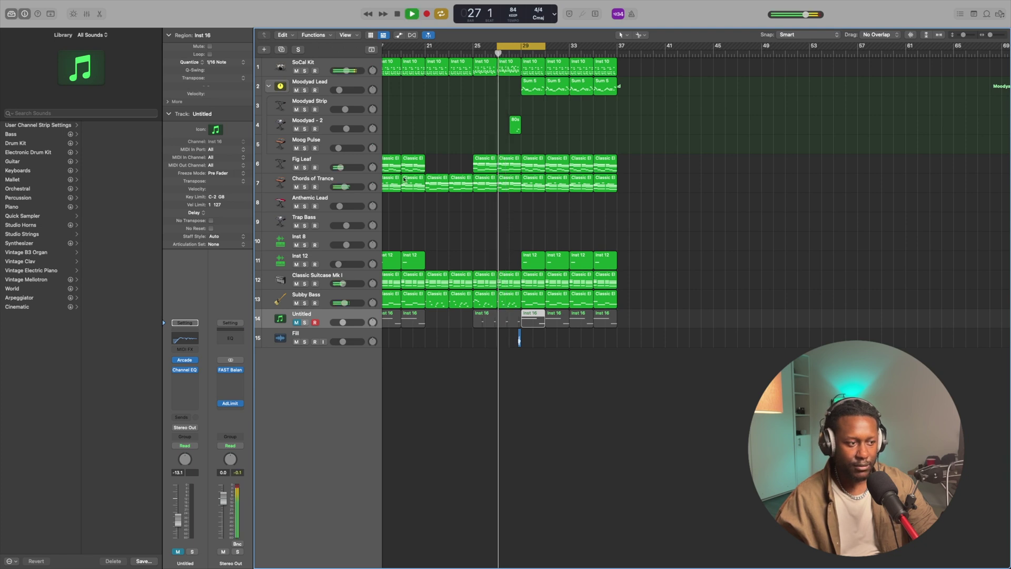
left_click(297, 323)
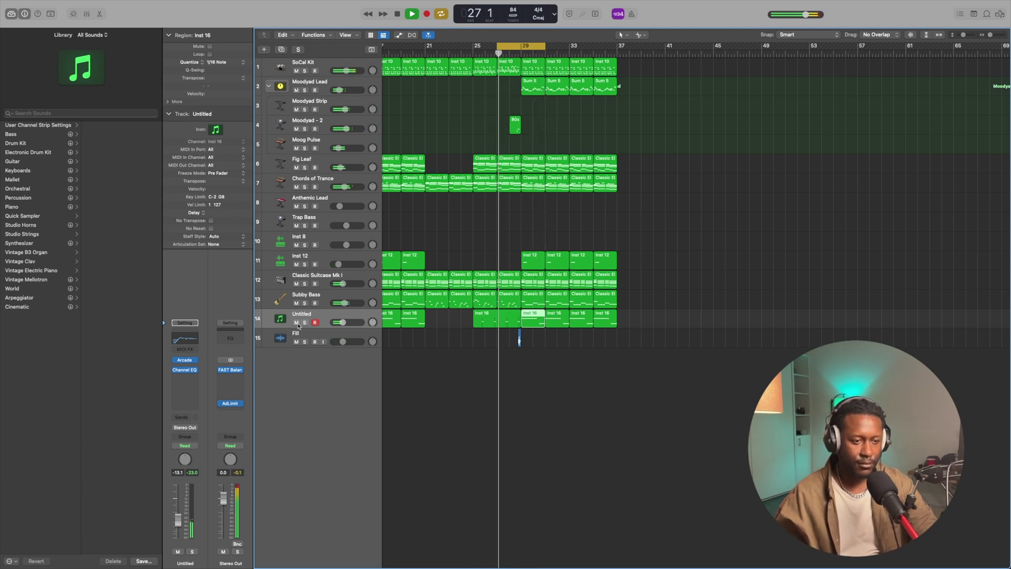
key("space")
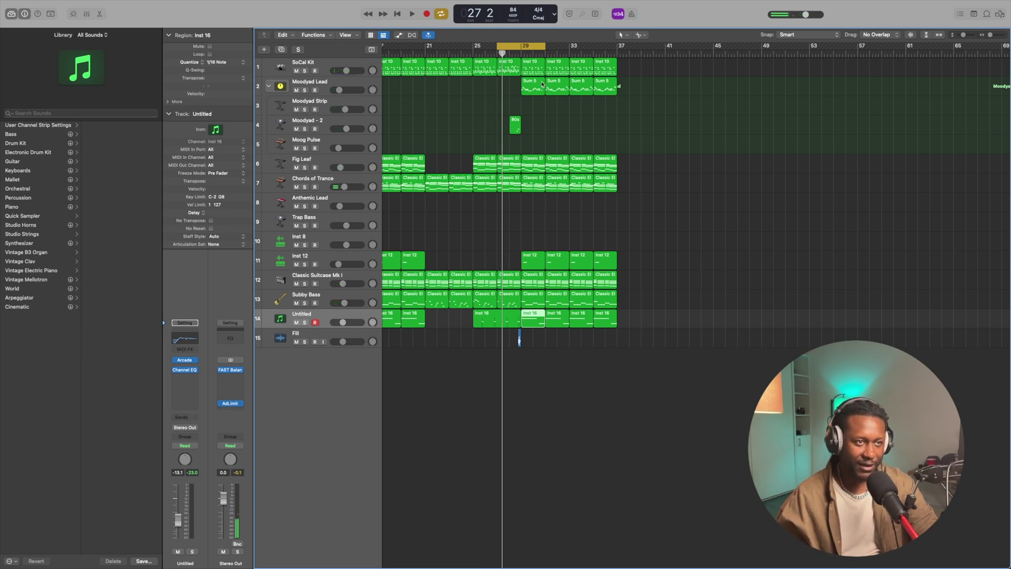
Turn off cycle mode and return the playhead to bar 1.
left_click(515, 49)
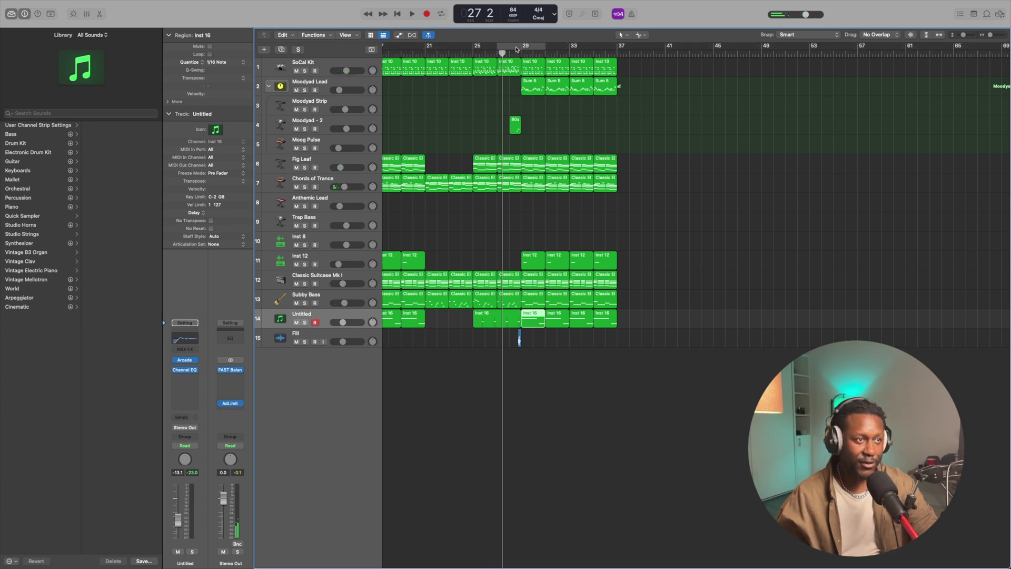
left_click(397, 14)
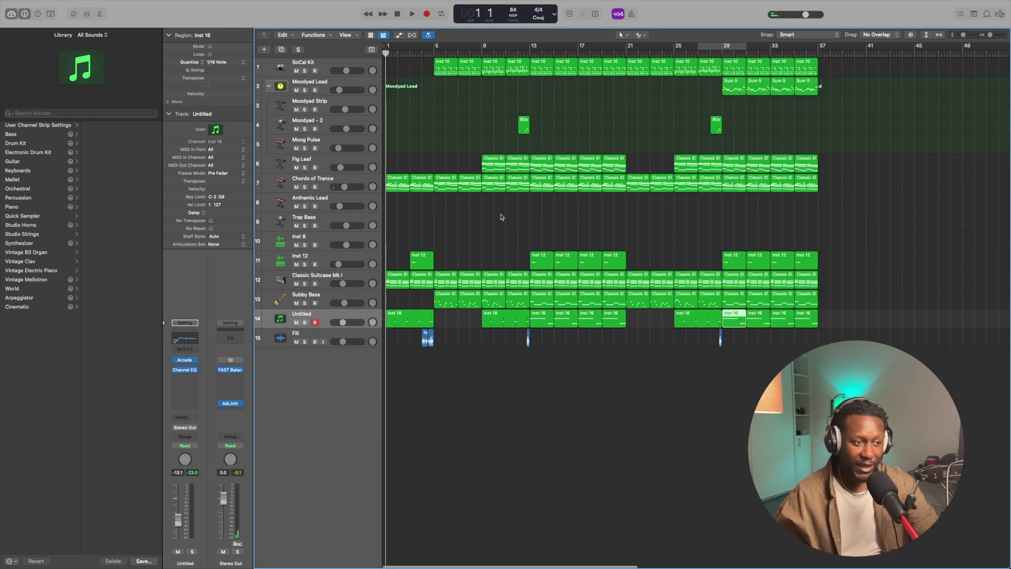